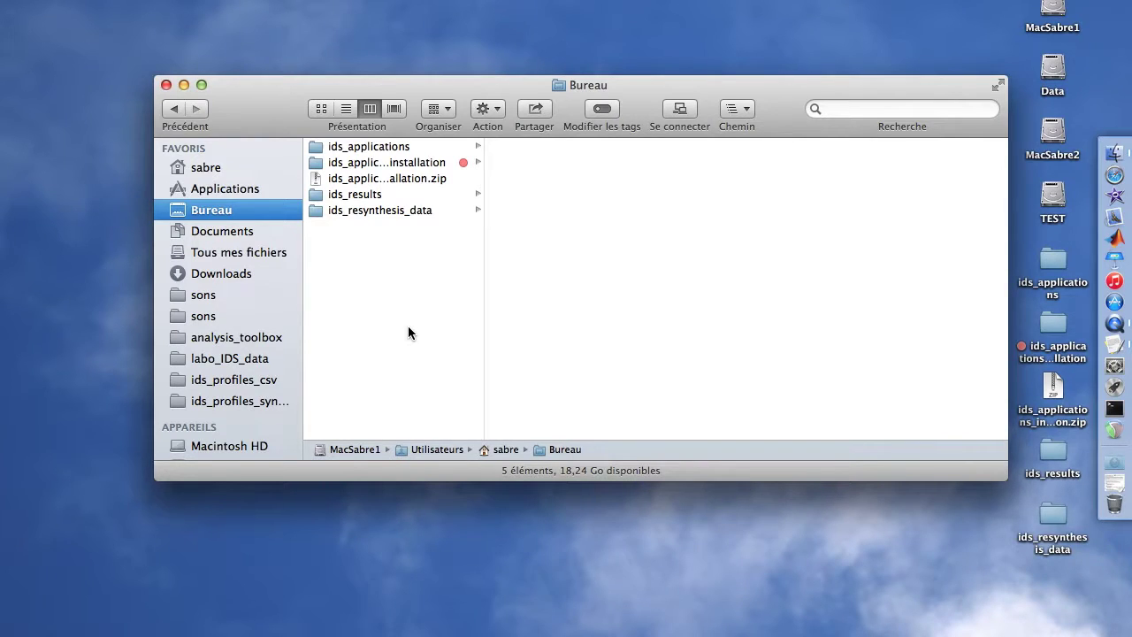
Launch IDS_Plotter.app from the ids_applications folder on the desktop and move its window fully into view
{"action": "key", "text": "Down"}
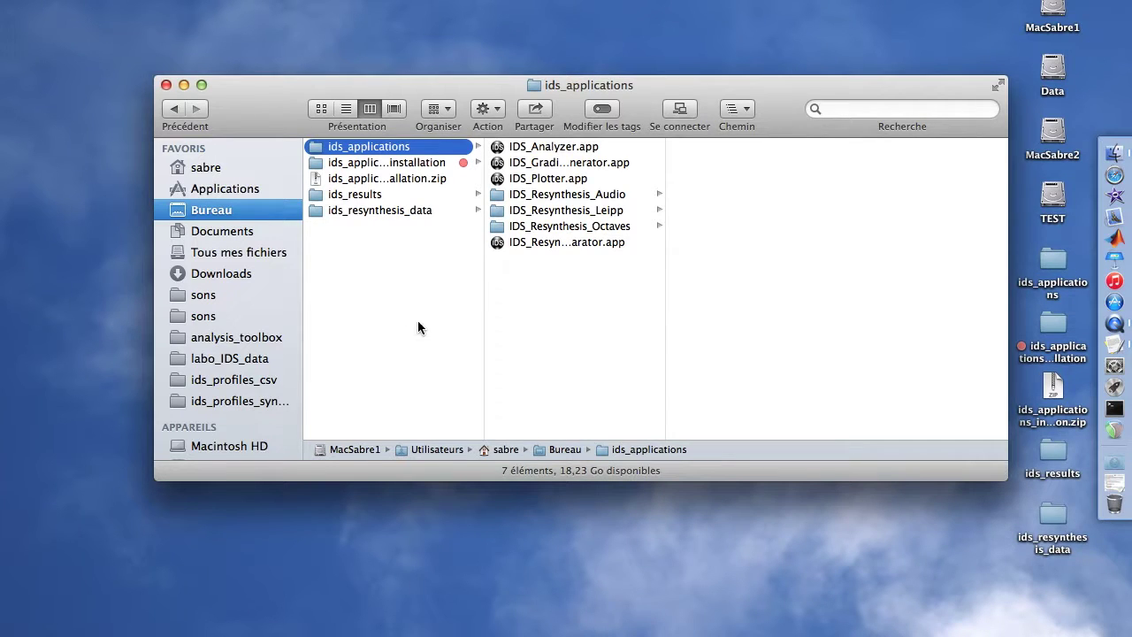
{"action": "left_click", "coordinate": [534, 179]}
{"action": "left_click", "coordinate": [535, 180]}
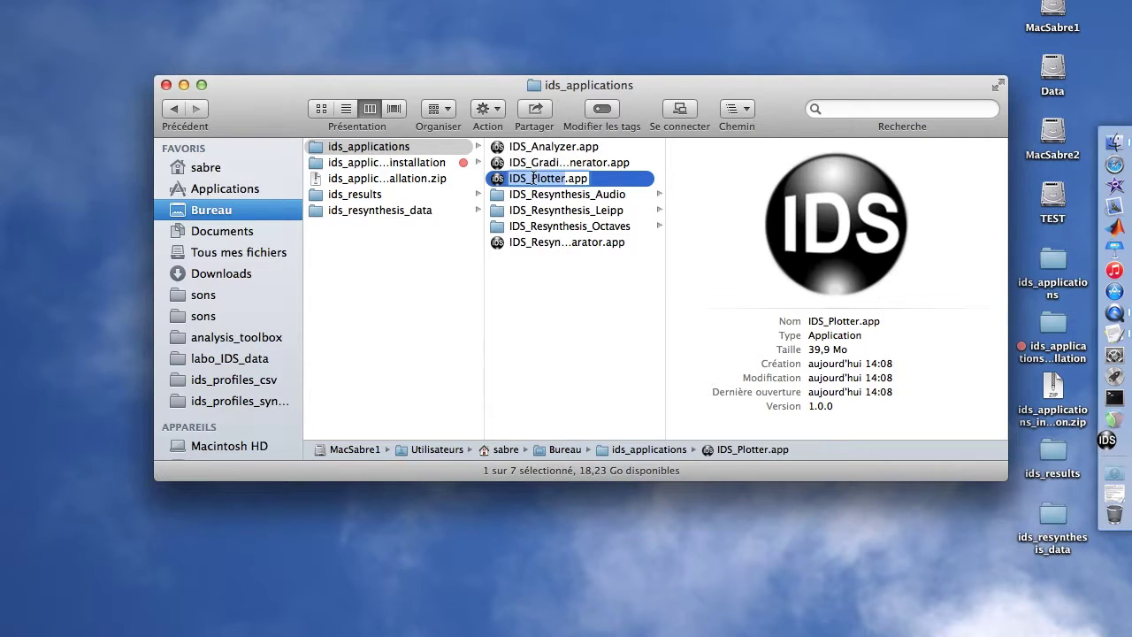
{"action": "left_click", "coordinate": [534, 178]}
{"action": "key", "text": "Return"}
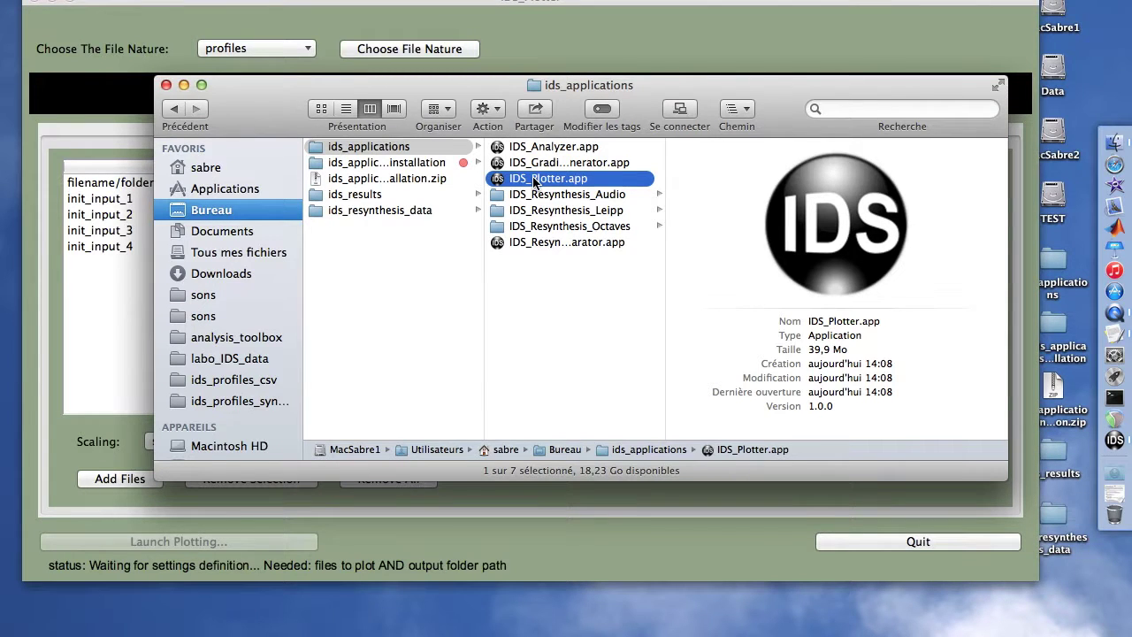
{"action": "left_click_drag", "start_coordinate": [258, 4], "coordinate": [298, 51]}
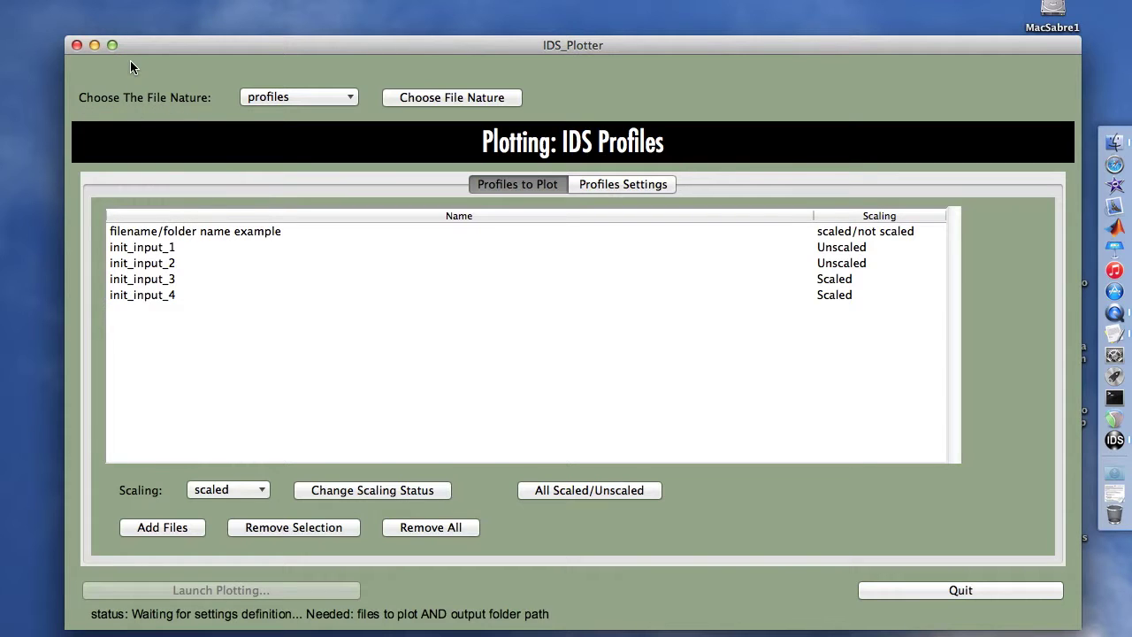
Keep profiles as the file nature and set the IDS profiles main folder to Test_Leipp_20171017 inside ids_profiles_csv/Leipp
{"action": "left_click", "coordinate": [255, 103]}
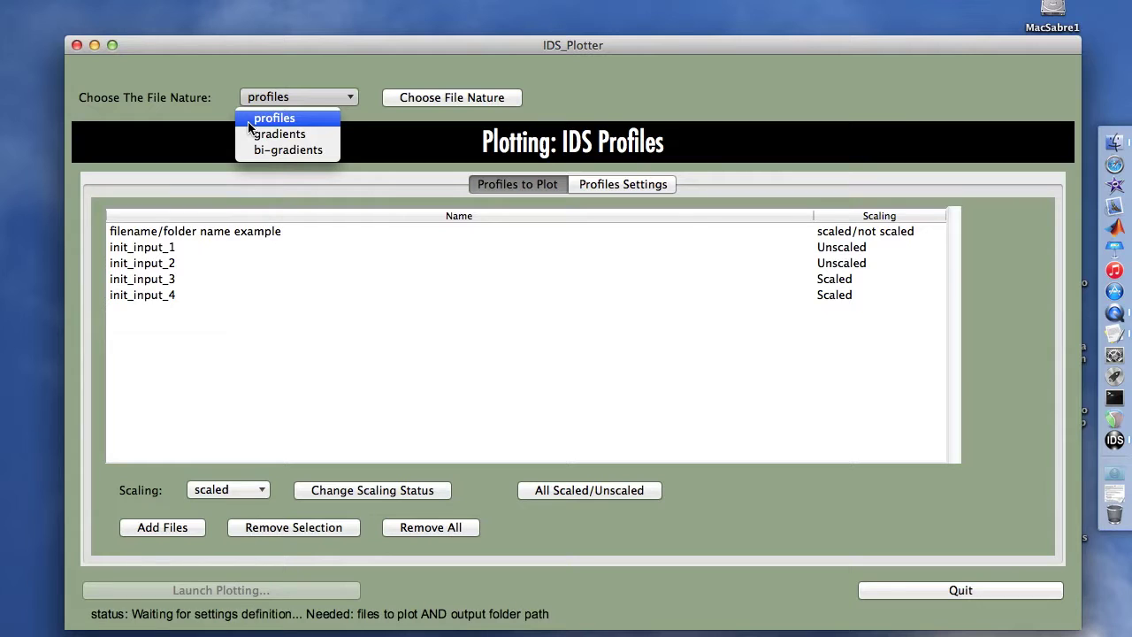
{"action": "left_click", "coordinate": [250, 117]}
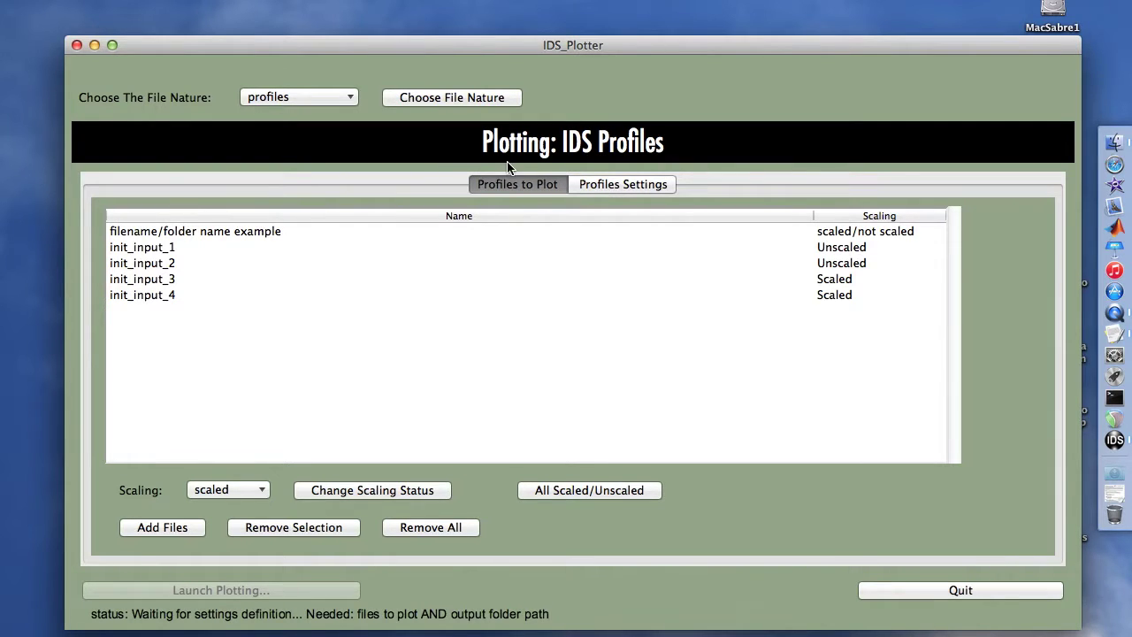
{"action": "left_click", "coordinate": [595, 186]}
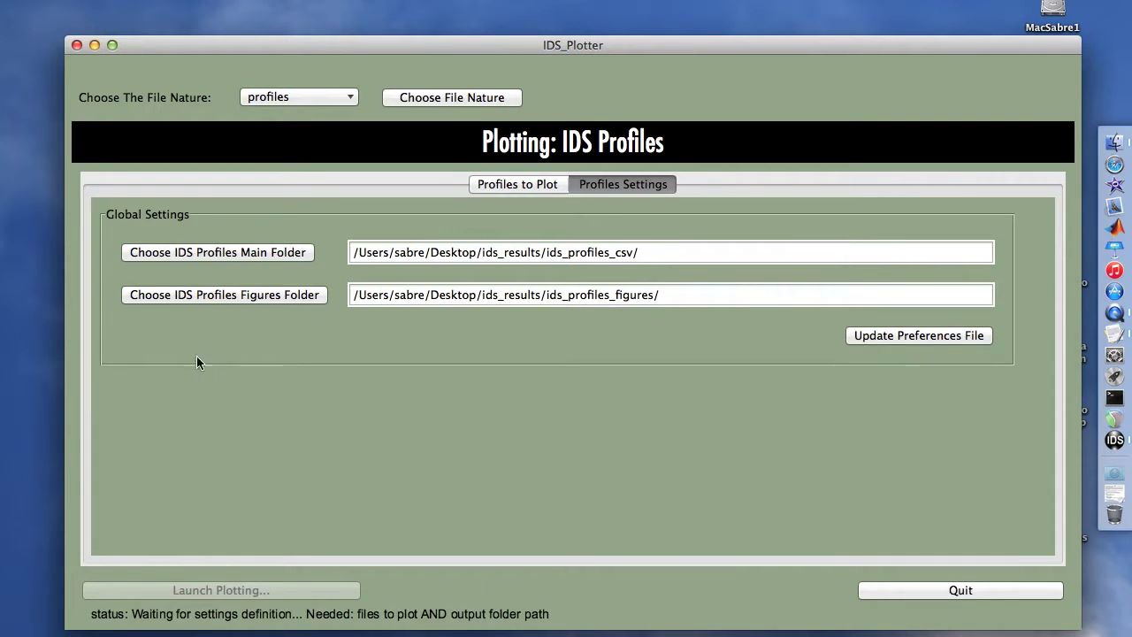
{"action": "left_click", "coordinate": [135, 254]}
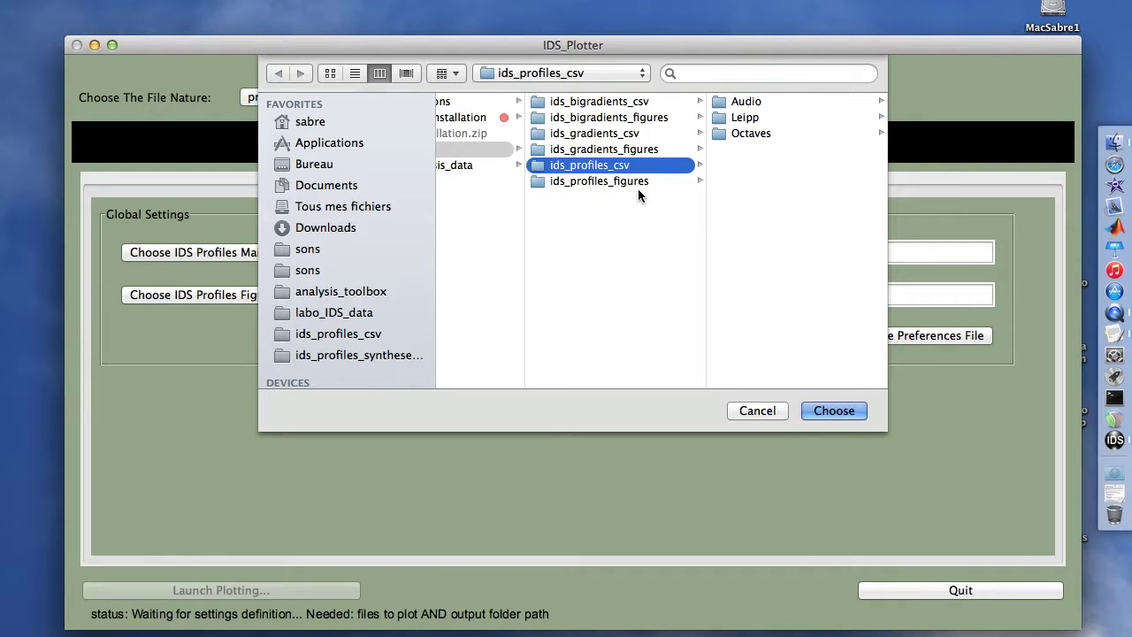
{"action": "key", "text": "Right"}
{"action": "key", "text": "Down"}
{"action": "key", "text": "Right"}
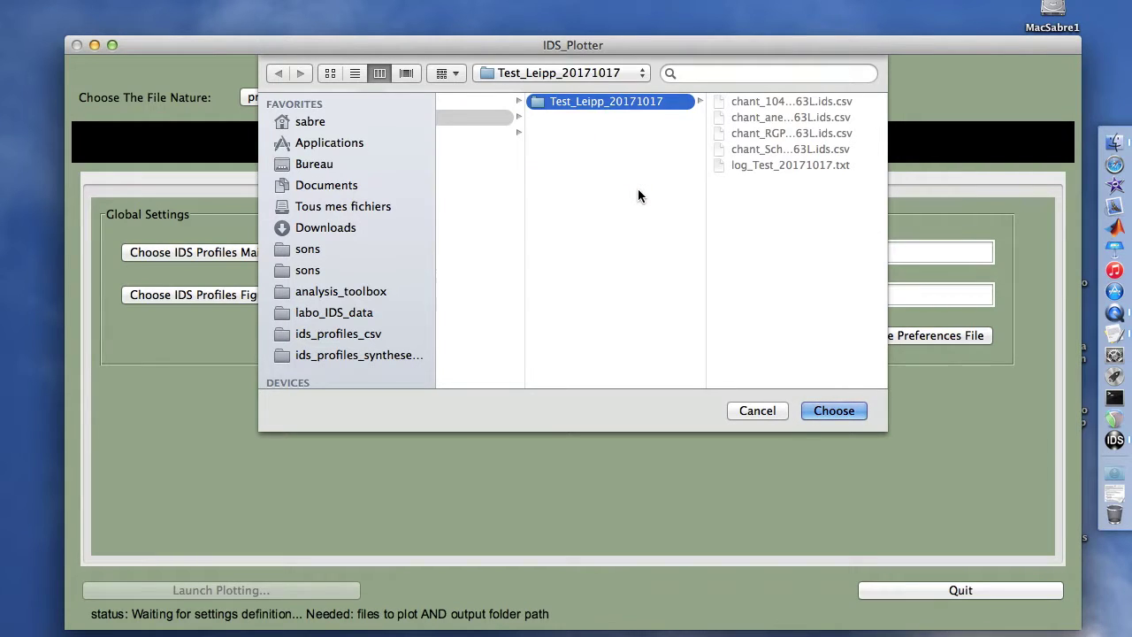
{"action": "key", "text": "Return"}
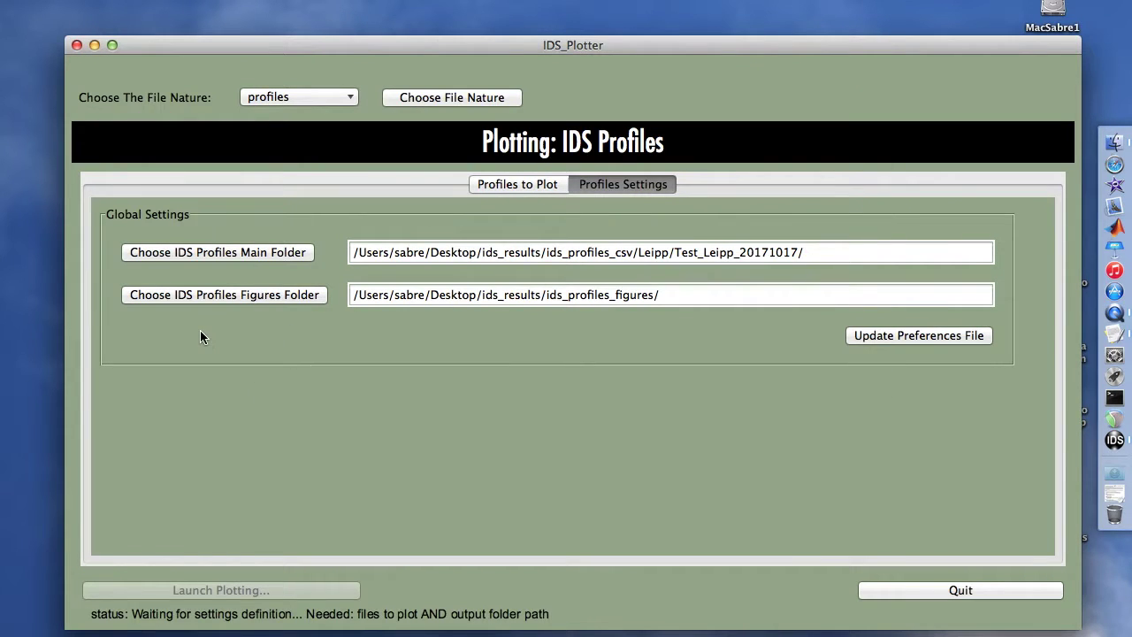
Create a TestProfiles folder in ids_profiles_figures/Leipp, choose it as the IDS profiles figures folder, and update the preferences file
{"action": "left_click", "coordinate": [187, 295]}
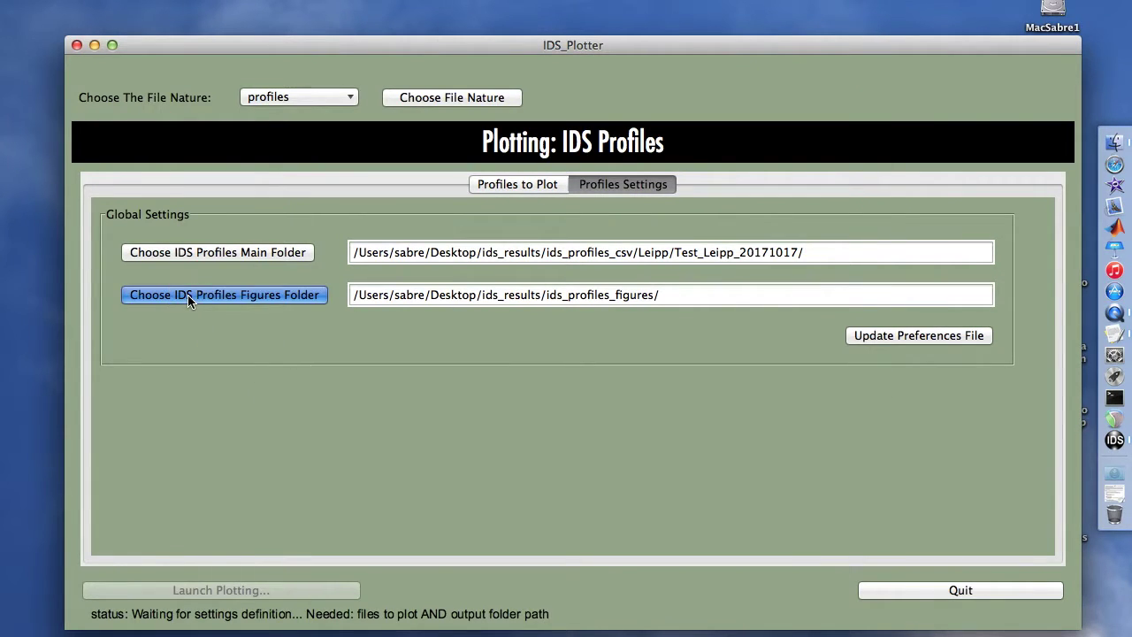
{"action": "key", "text": "Right"}
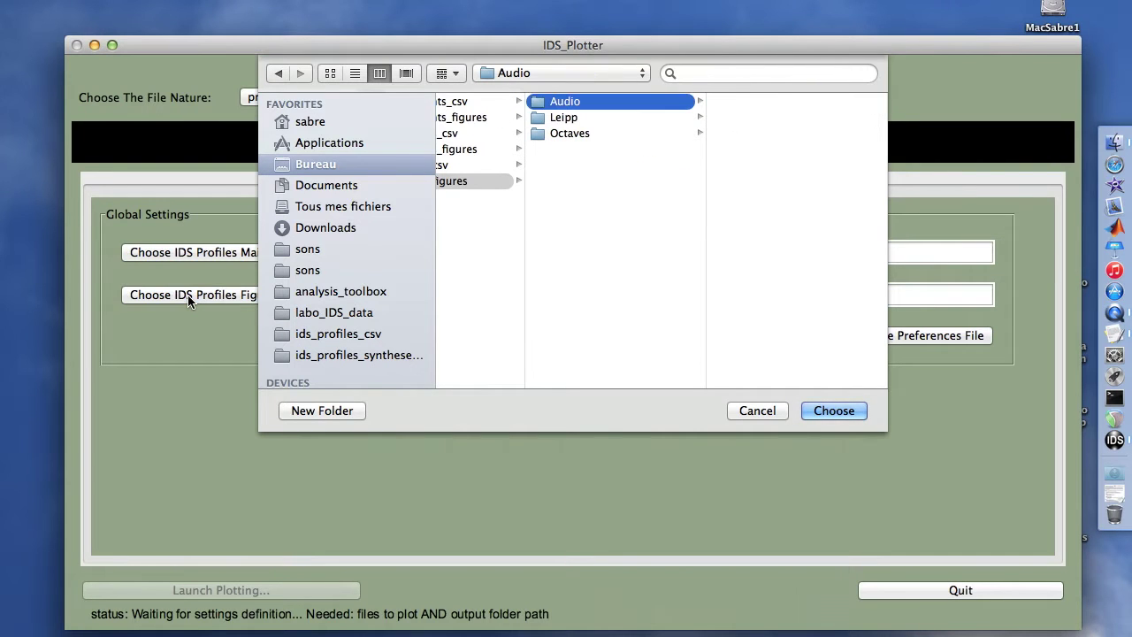
{"action": "key", "text": "Down"}
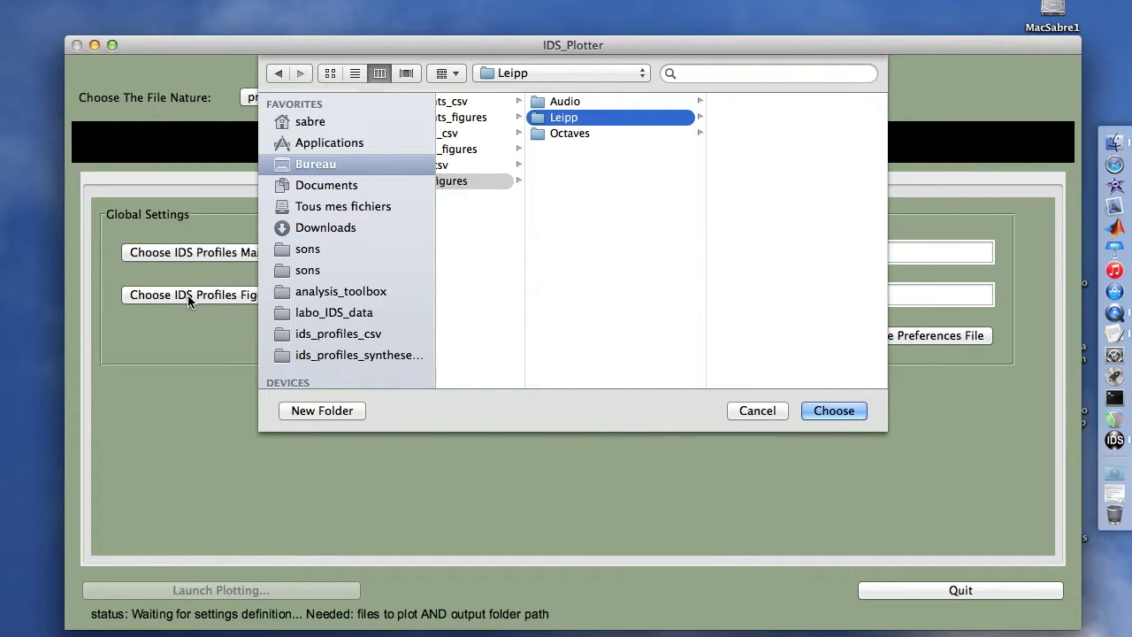
{"action": "left_click", "coordinate": [307, 412]}
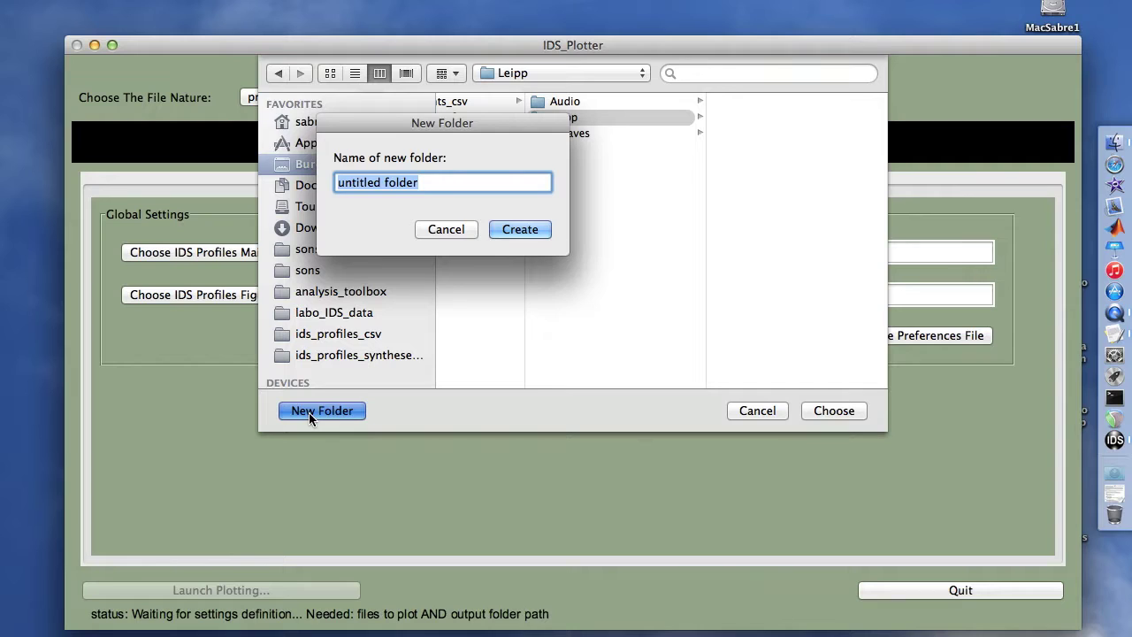
{"action": "type", "text": "te"}
{"action": "key", "text": "BackSpace"}
{"action": "key", "text": "BackSpace"}
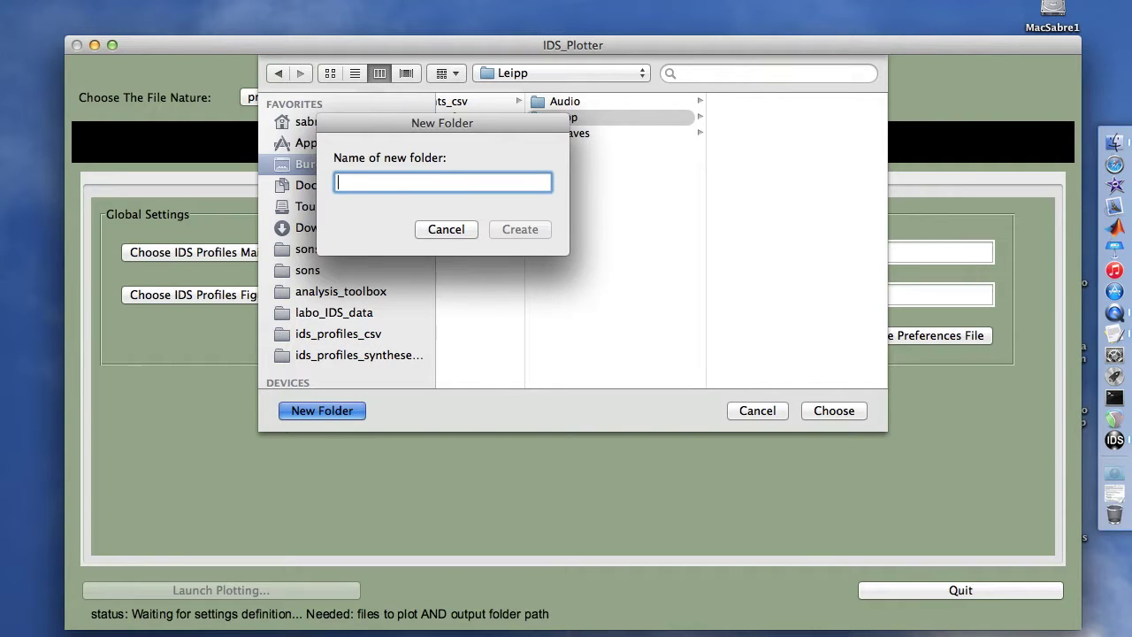
{"action": "type", "text": "Test"}
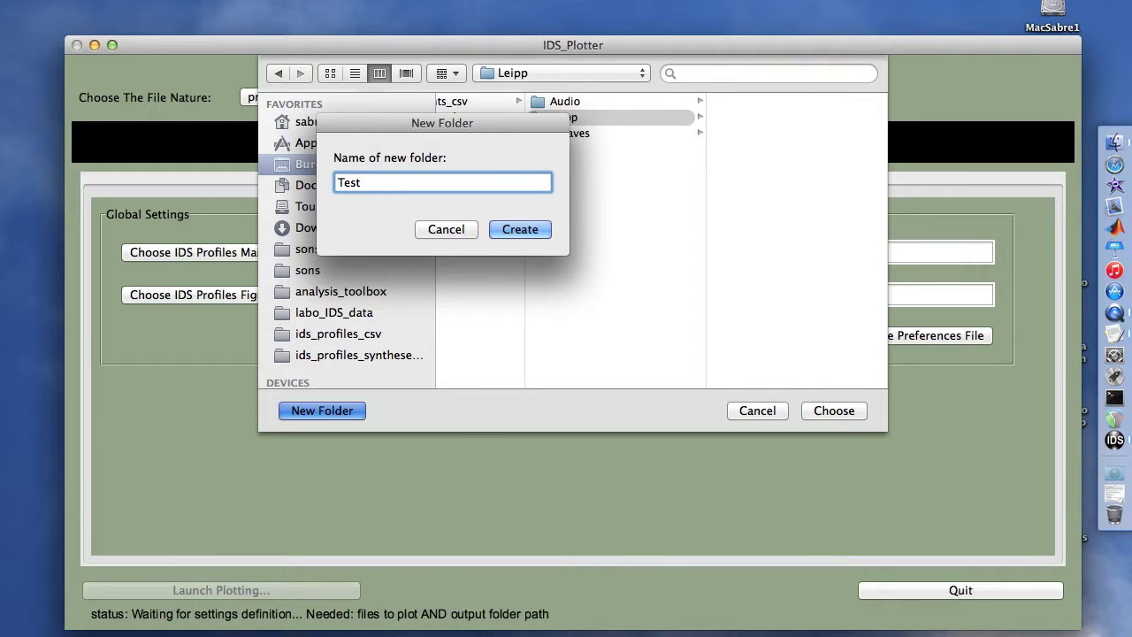
{"action": "type", "text": "Po"}
{"action": "key", "text": "BackSpace"}
{"action": "type", "text": "rofiles"}
{"action": "key", "text": "Return"}
{"action": "key", "text": "Return"}
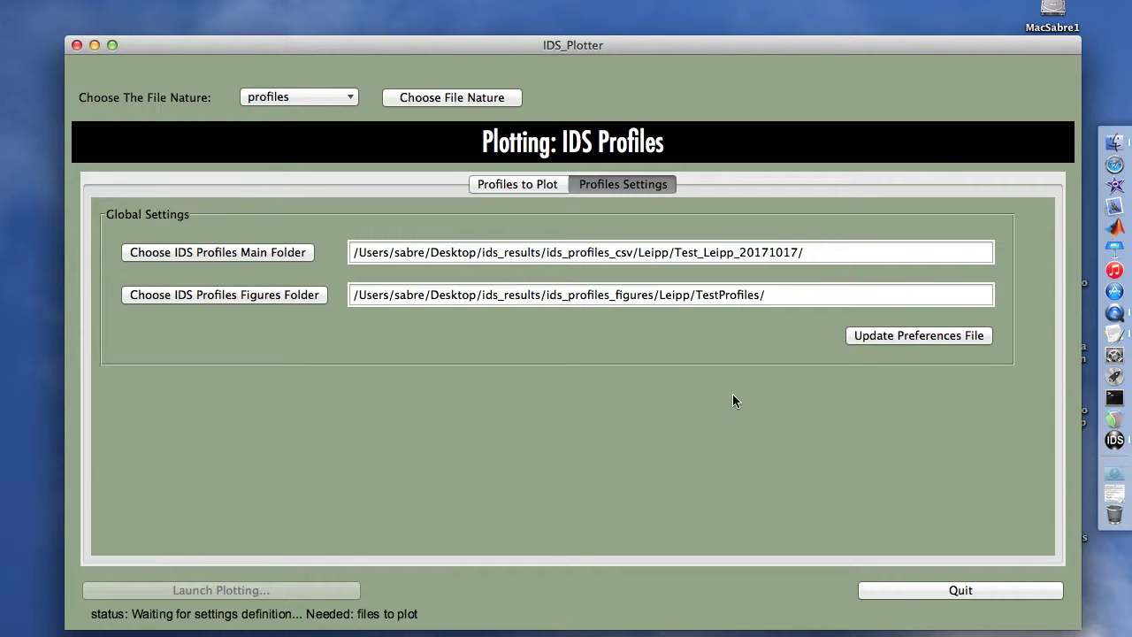
{"action": "left_click", "coordinate": [872, 337]}
Add the four chant .ids.csv files from the Test_Leipp_20171017 folder to the profiles to plot
{"action": "left_click", "coordinate": [484, 186]}
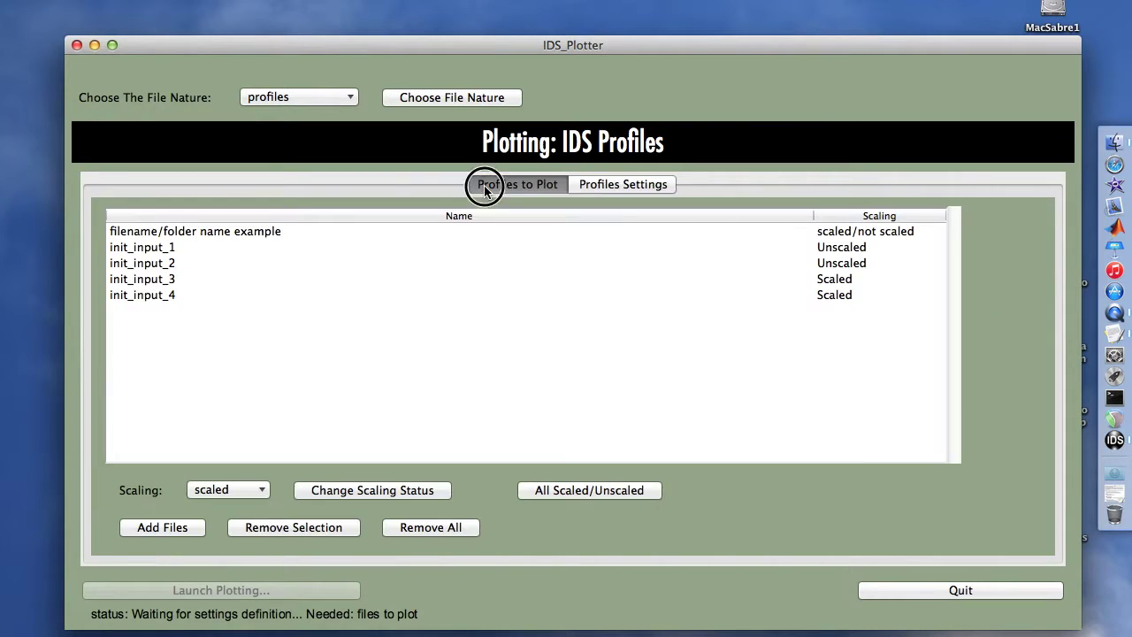
{"action": "left_click", "coordinate": [171, 528]}
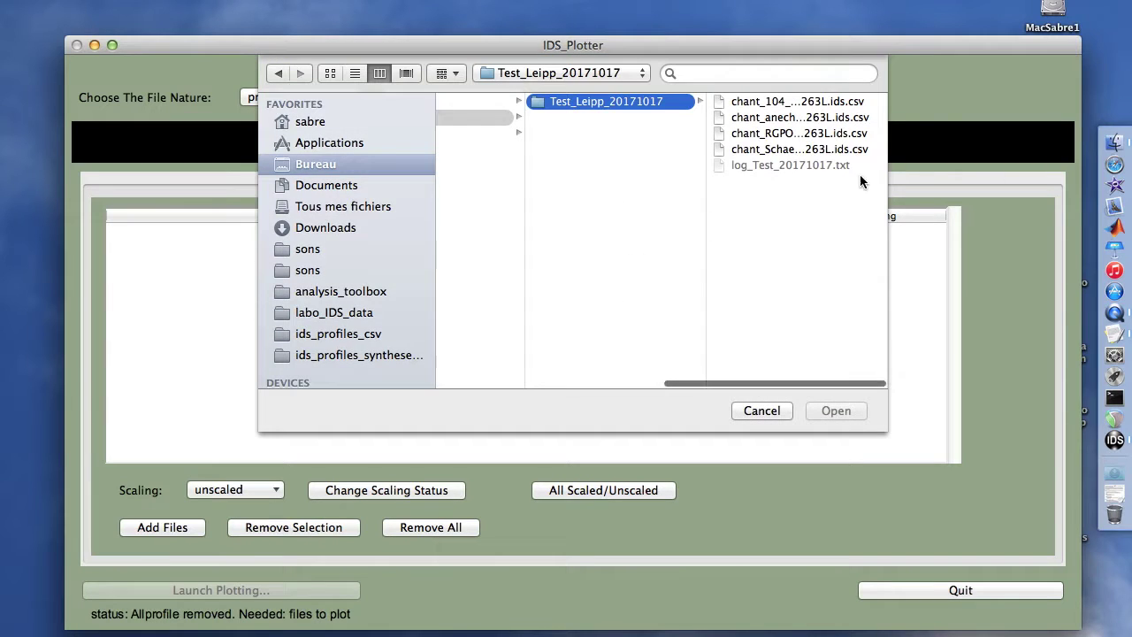
{"action": "left_click_drag", "start_coordinate": [874, 147], "coordinate": [859, 76]}
{"action": "key", "text": "Return"}
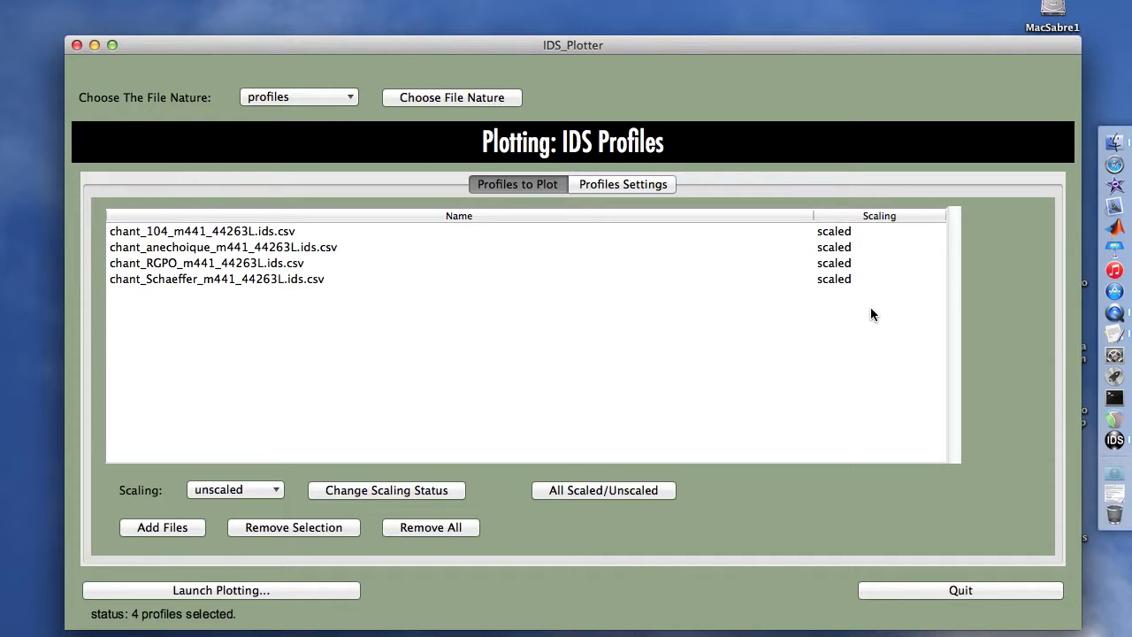
Change the scaling status of chant_RGPO_m441_44263L.ids.csv to unscaled
{"action": "left_click", "coordinate": [187, 268]}
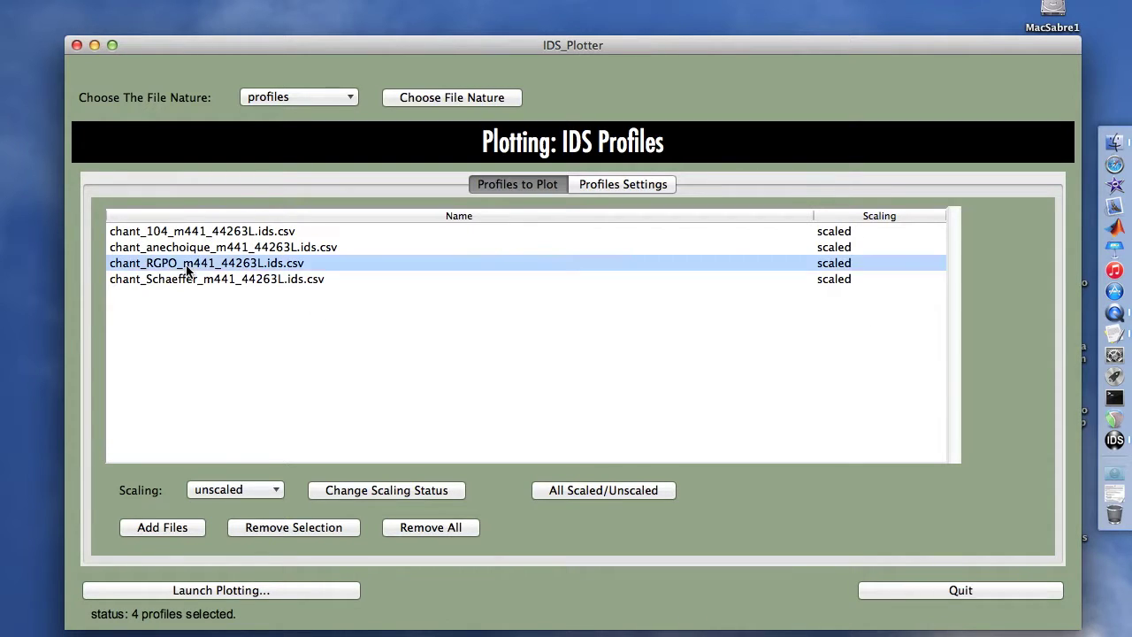
{"action": "left_click", "coordinate": [226, 492]}
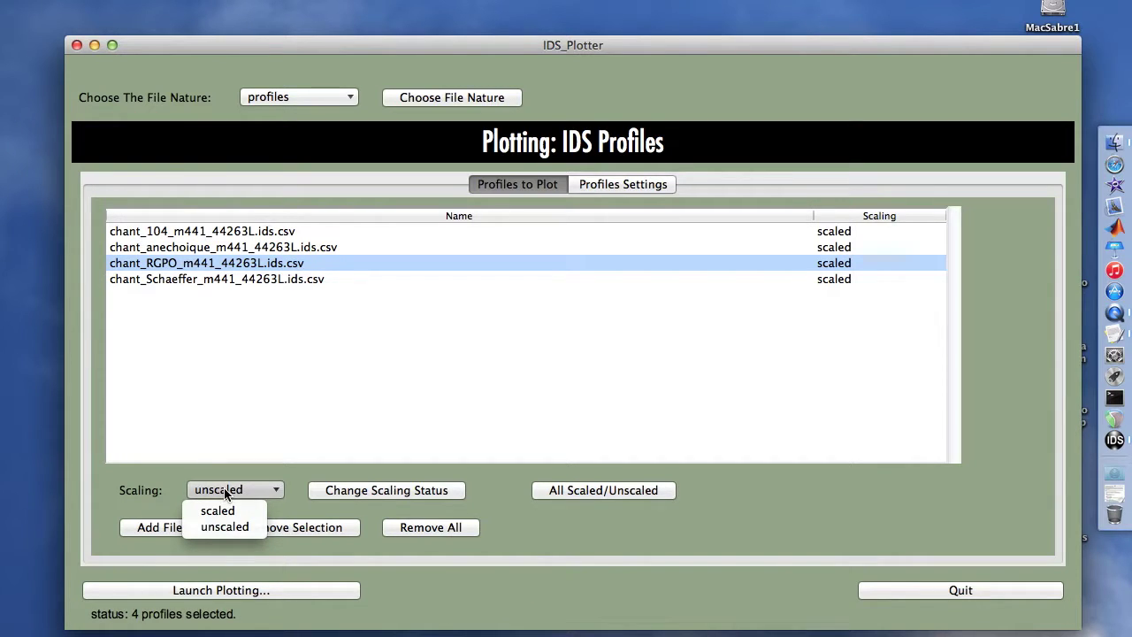
{"action": "left_click", "coordinate": [226, 528]}
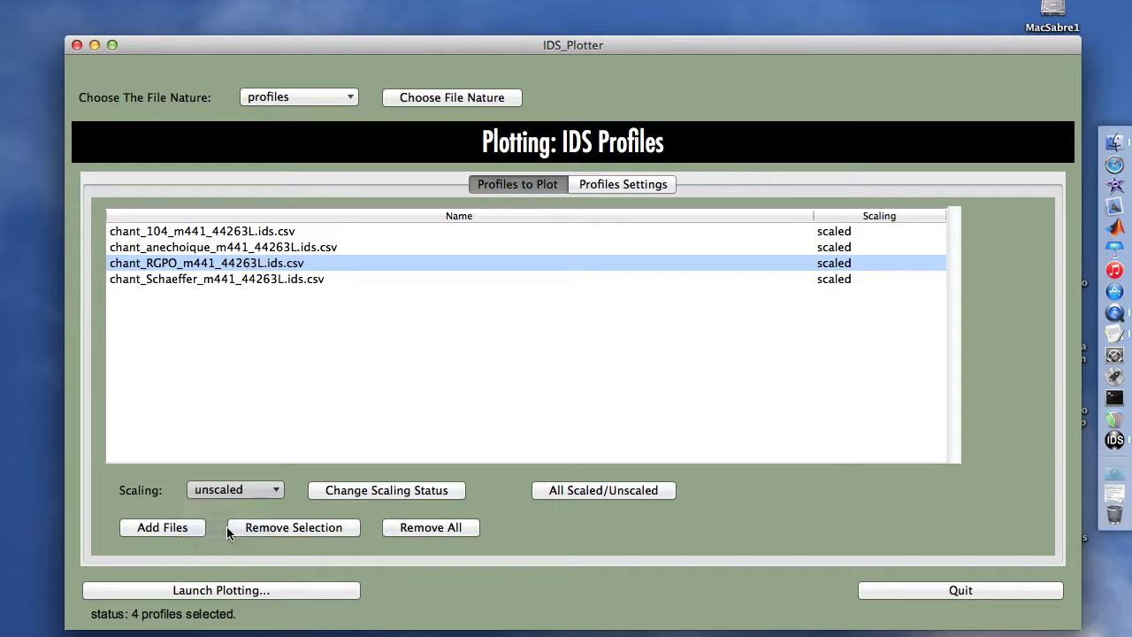
{"action": "left_click", "coordinate": [330, 497]}
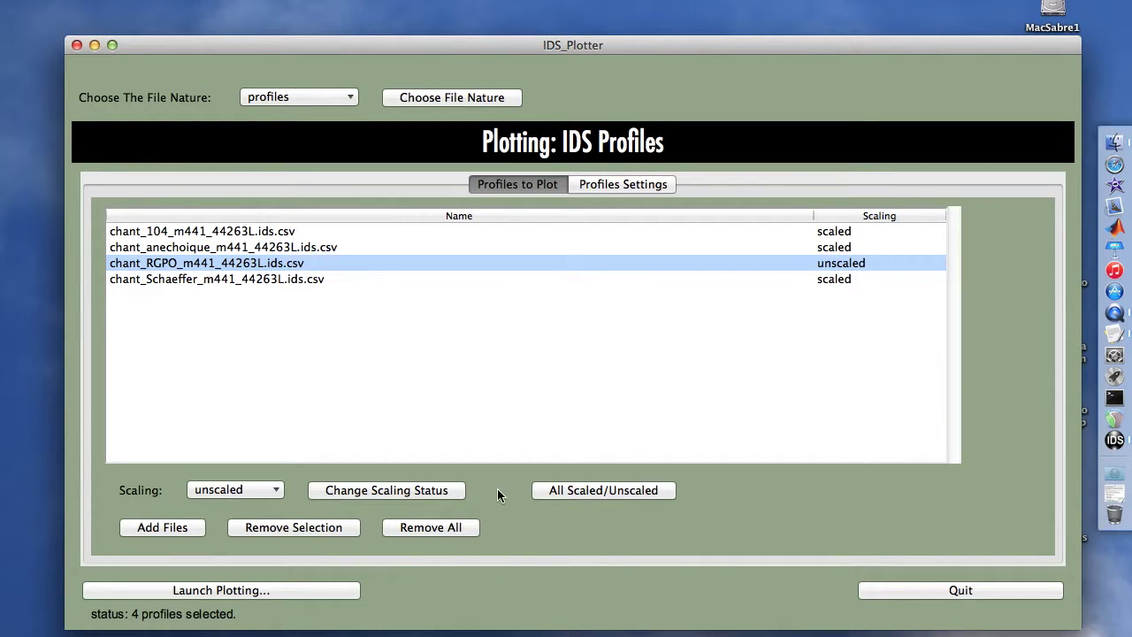
Switch all four profiles to unscaled and back to scaled, and launch the plotting
{"action": "left_click", "coordinate": [579, 492]}
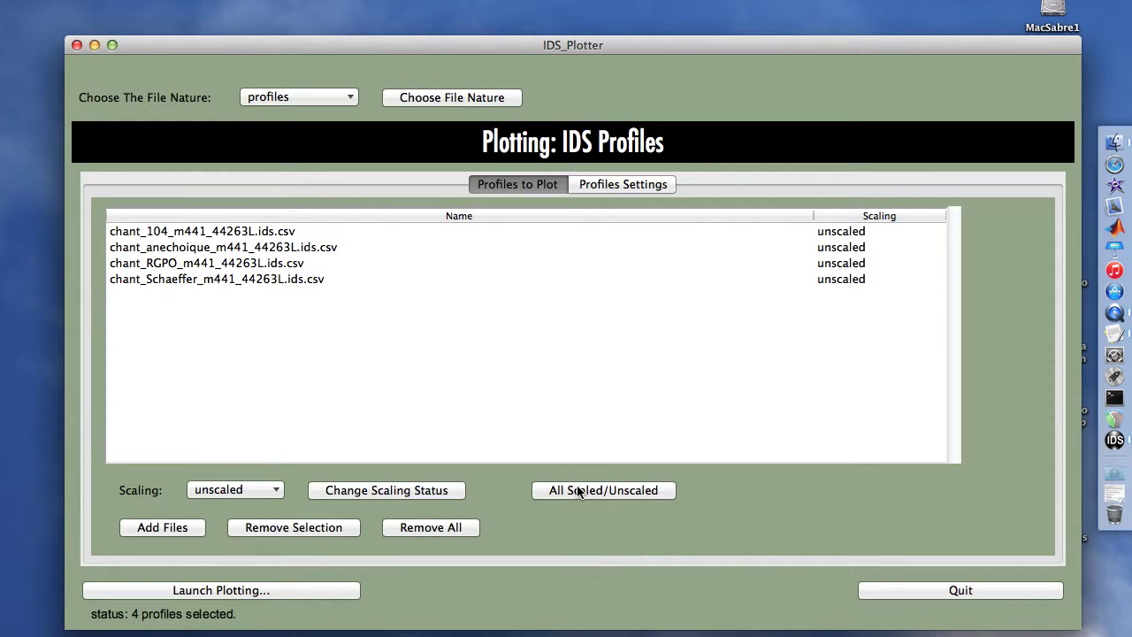
{"action": "left_click", "coordinate": [579, 492]}
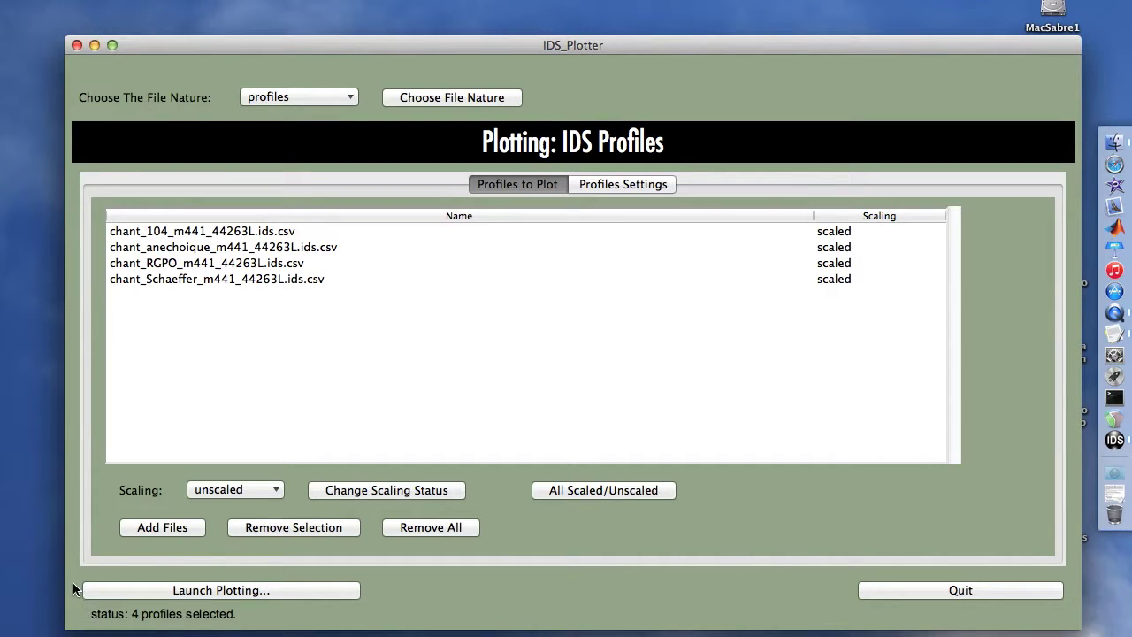
{"action": "left_click", "coordinate": [123, 598]}
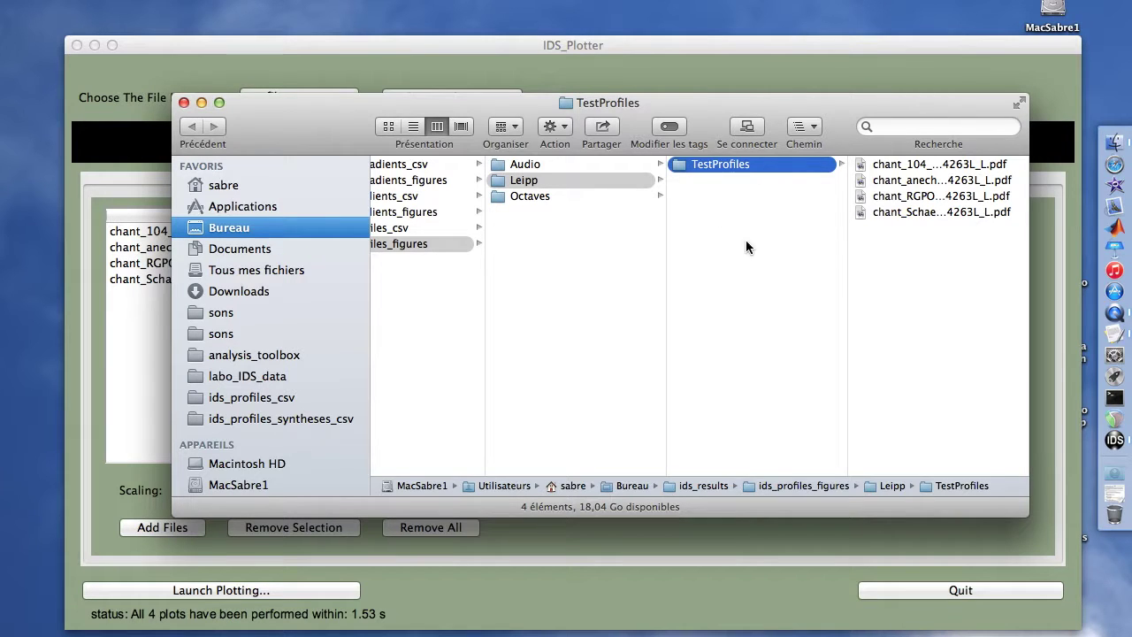
Examine the plotted profile PDFs in the TestProfiles folder one after another, then close the preview and folder window
{"action": "key", "text": "Right"}
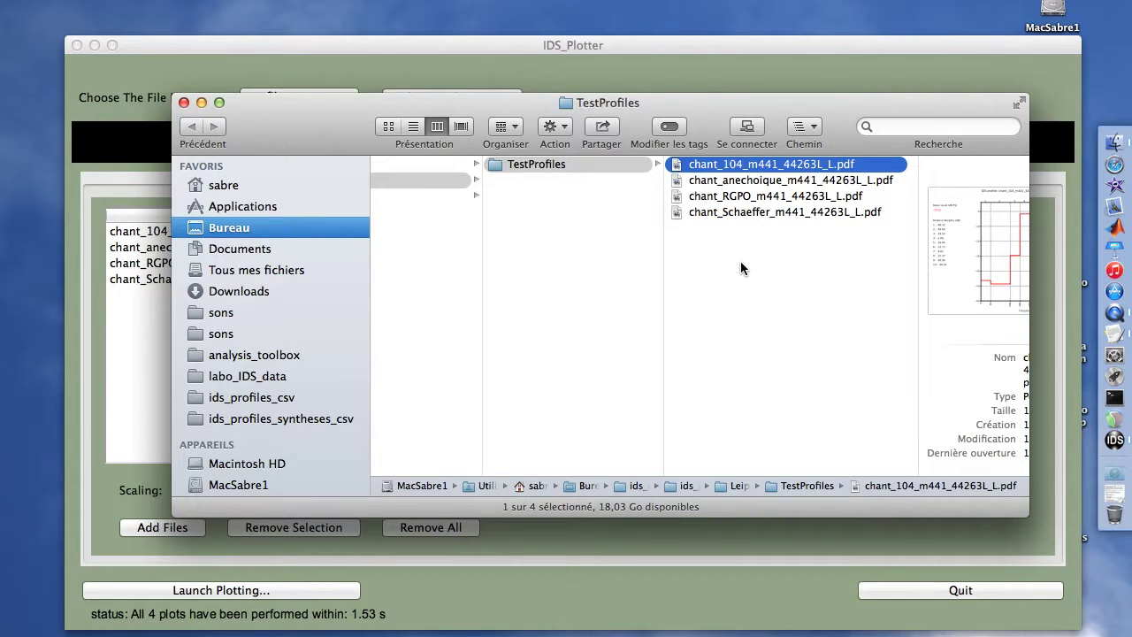
{"action": "left_click_drag", "start_coordinate": [438, 108], "coordinate": [339, 345]}
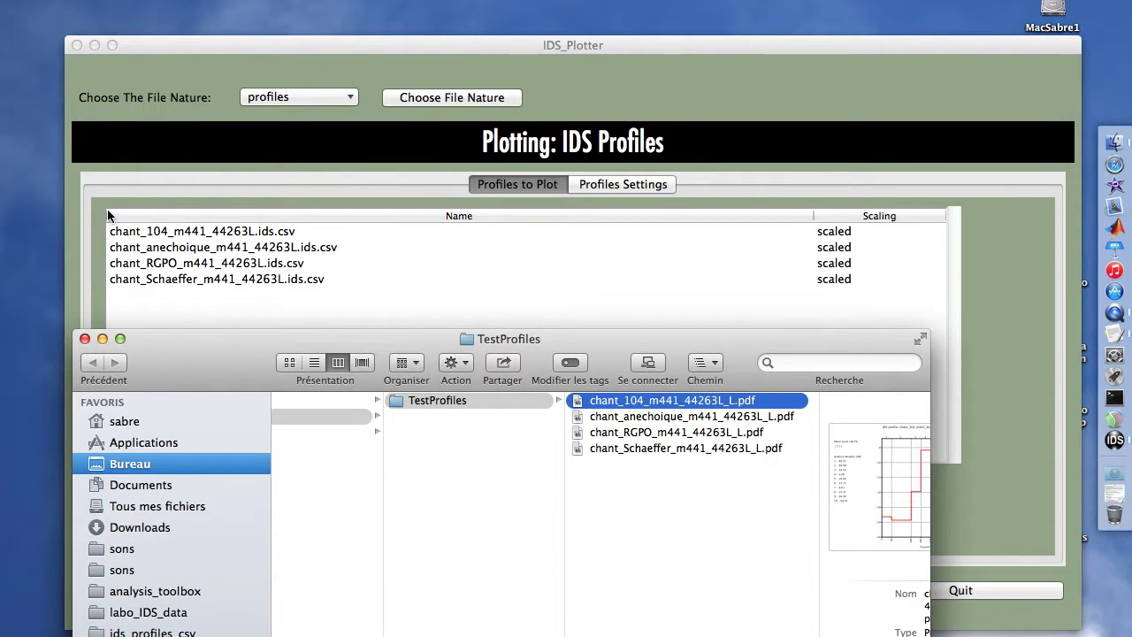
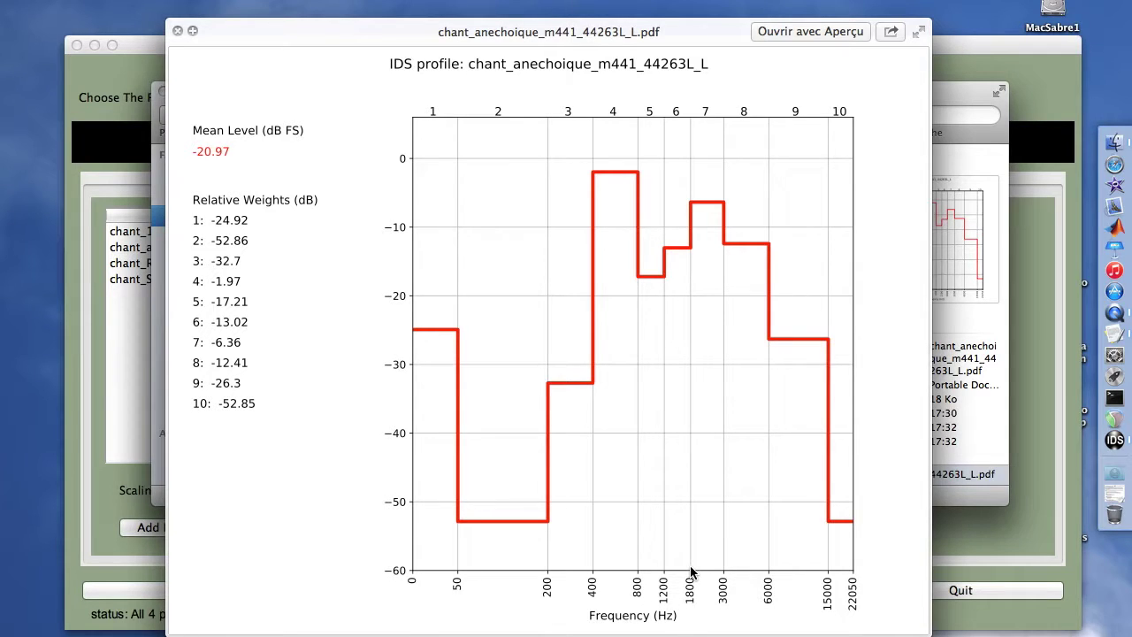
{"action": "key", "text": "Down"}
{"action": "key", "text": "Down"}
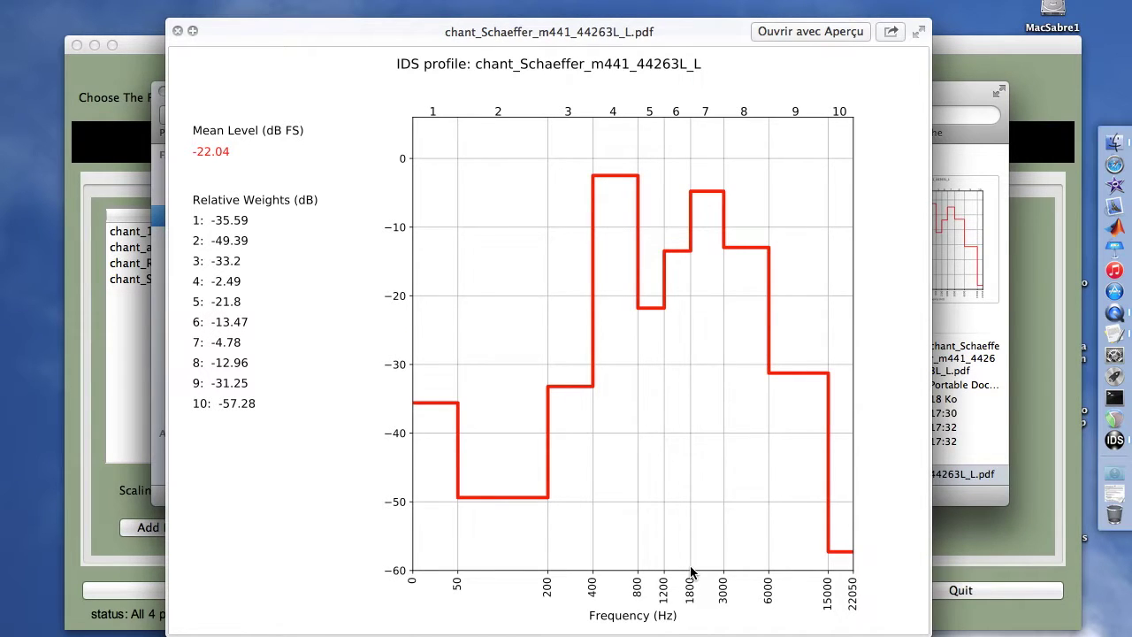
{"action": "key", "text": "space"}
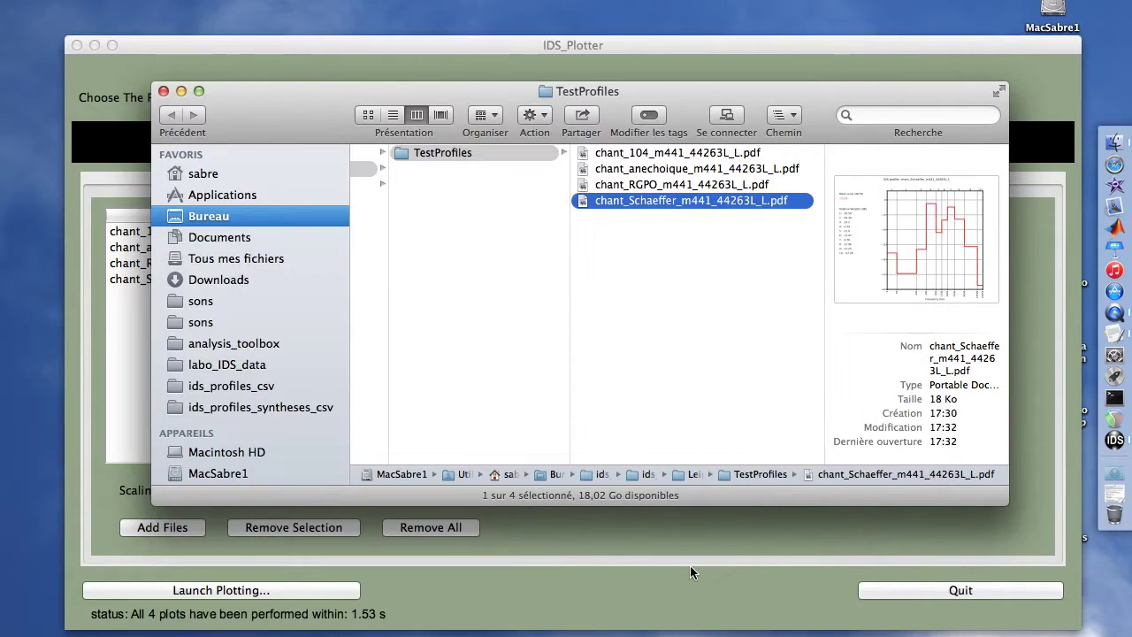
{"action": "key", "text": "super+bracketleft"}
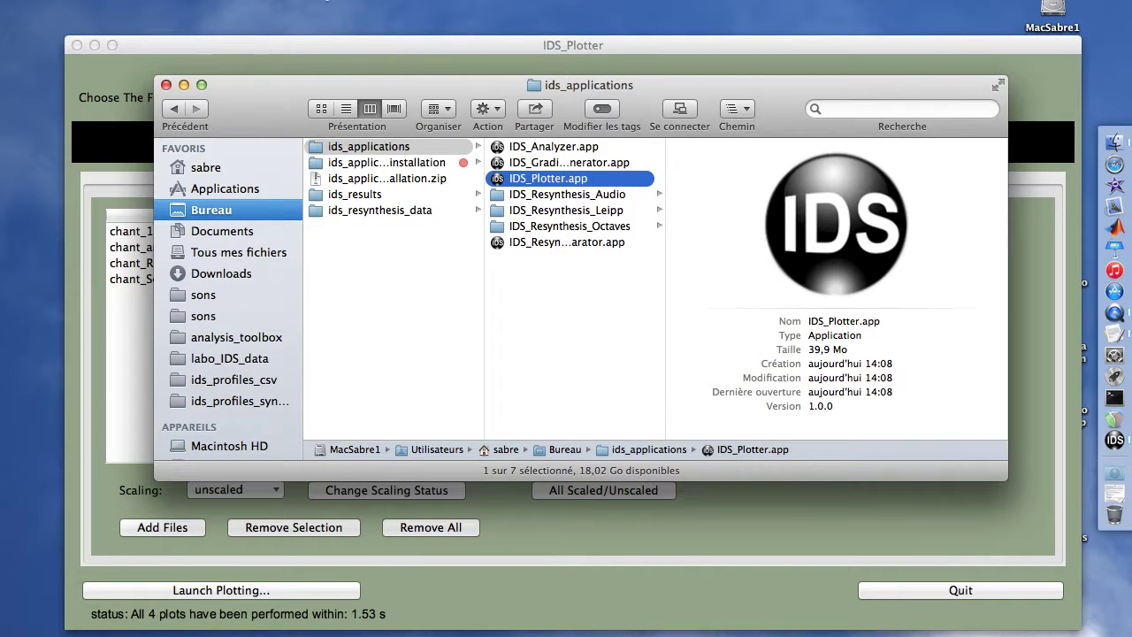
Return to the IDS_Plotter window and switch the file nature to gradients
{"action": "left_click", "coordinate": [305, 51]}
{"action": "left_click", "coordinate": [290, 98]}
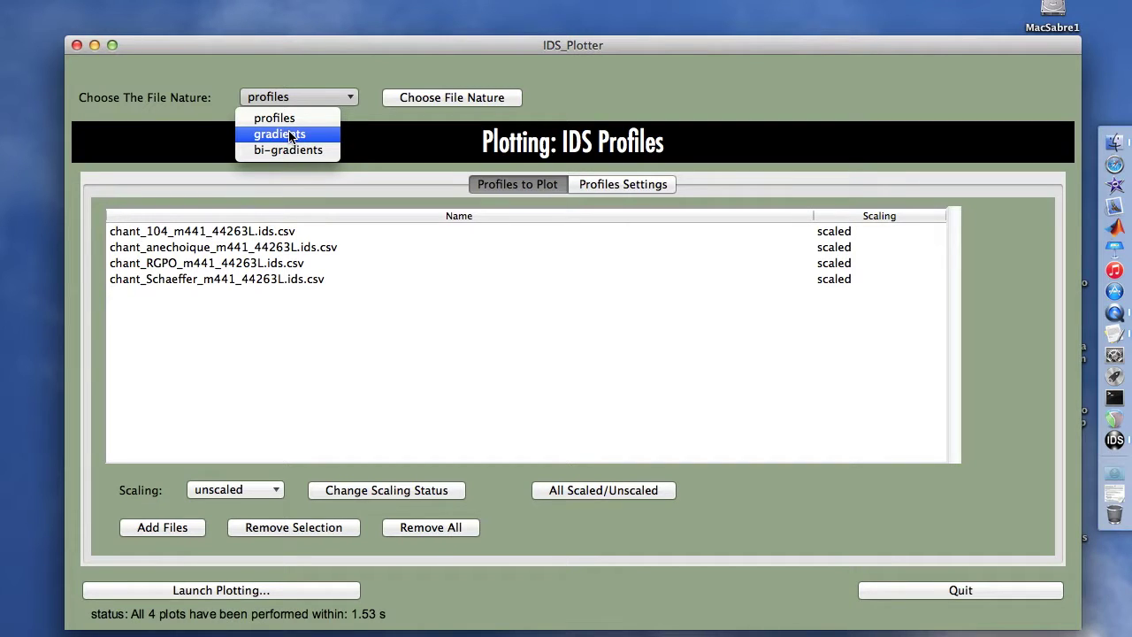
{"action": "left_click", "coordinate": [290, 135]}
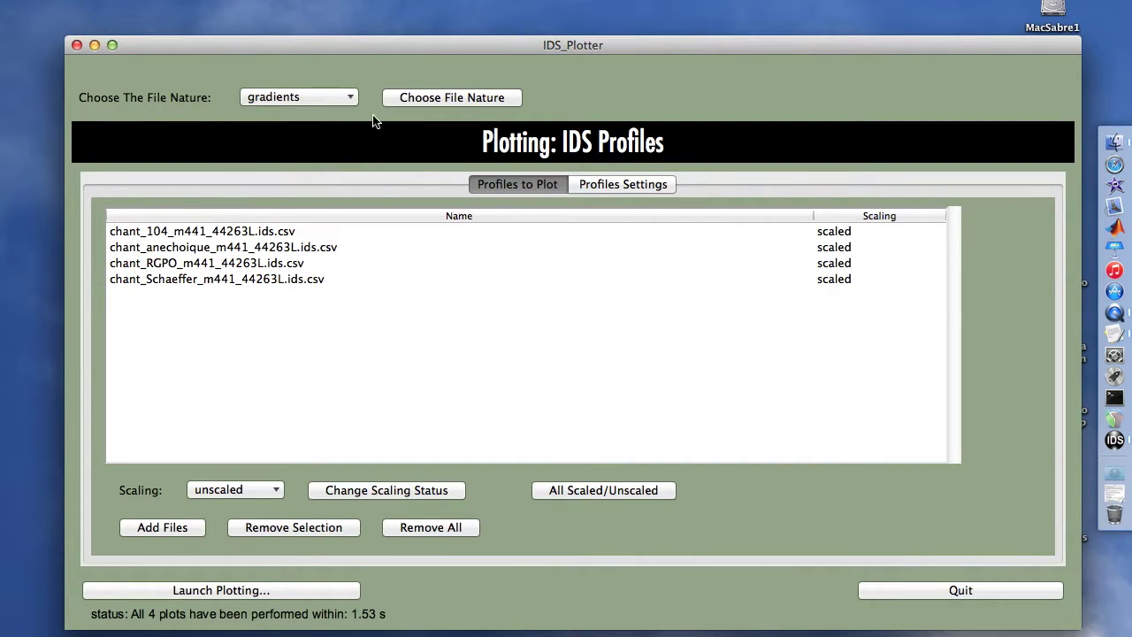
{"action": "left_click", "coordinate": [409, 102]}
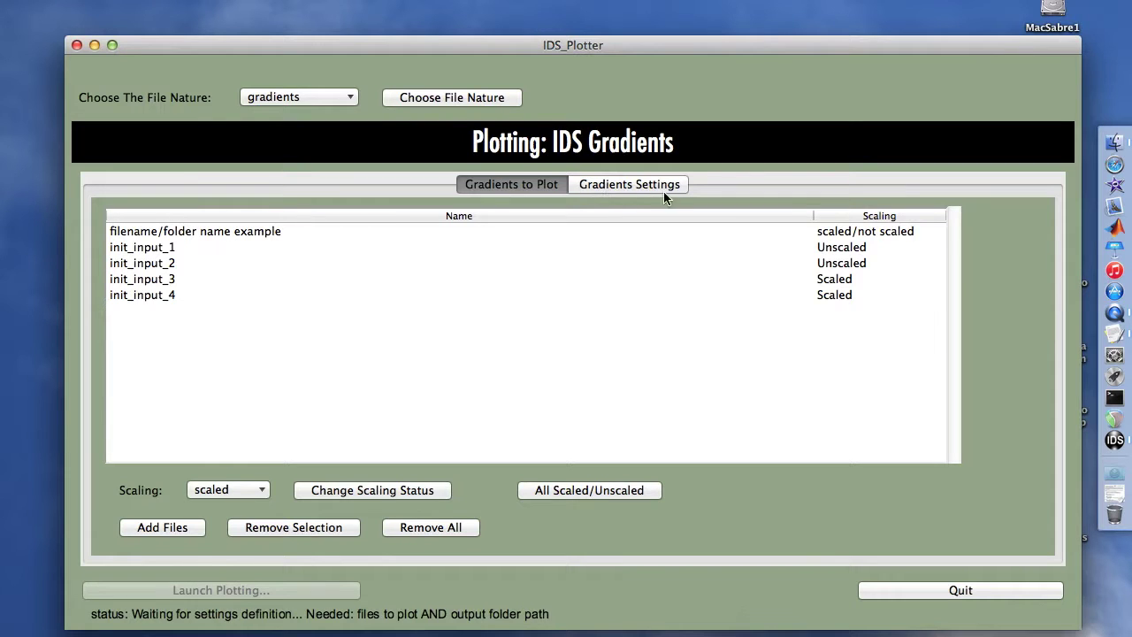
Set the IDS gradients main folder to ids_results/ids_gradients_csv/Leipp/TestGrad in the gradients settings
{"action": "left_click", "coordinate": [592, 186]}
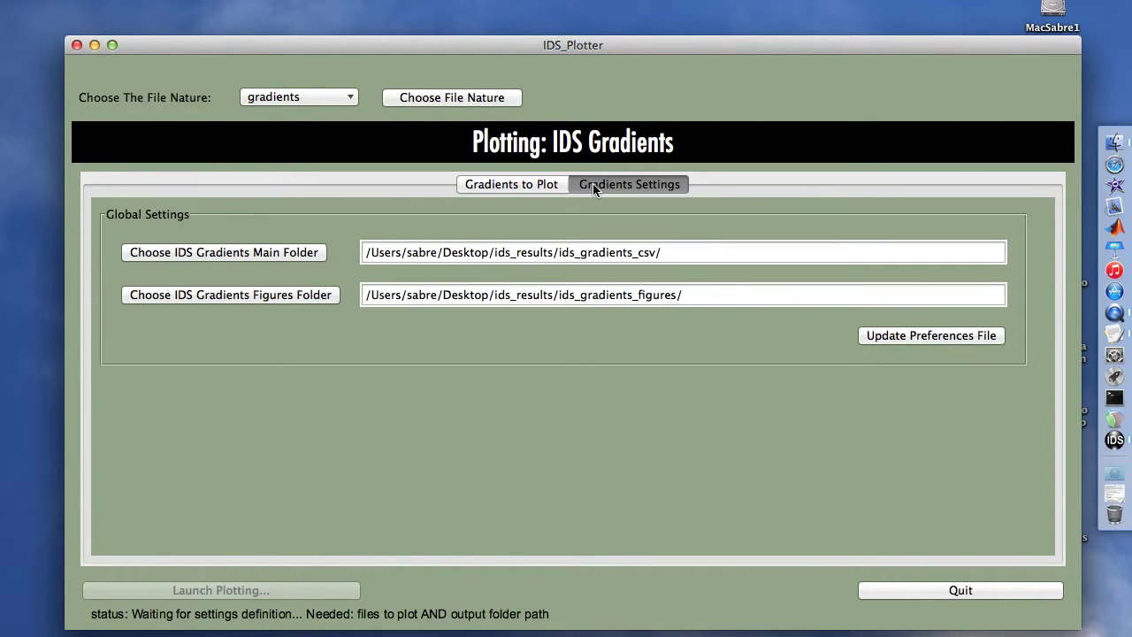
{"action": "left_click", "coordinate": [196, 256]}
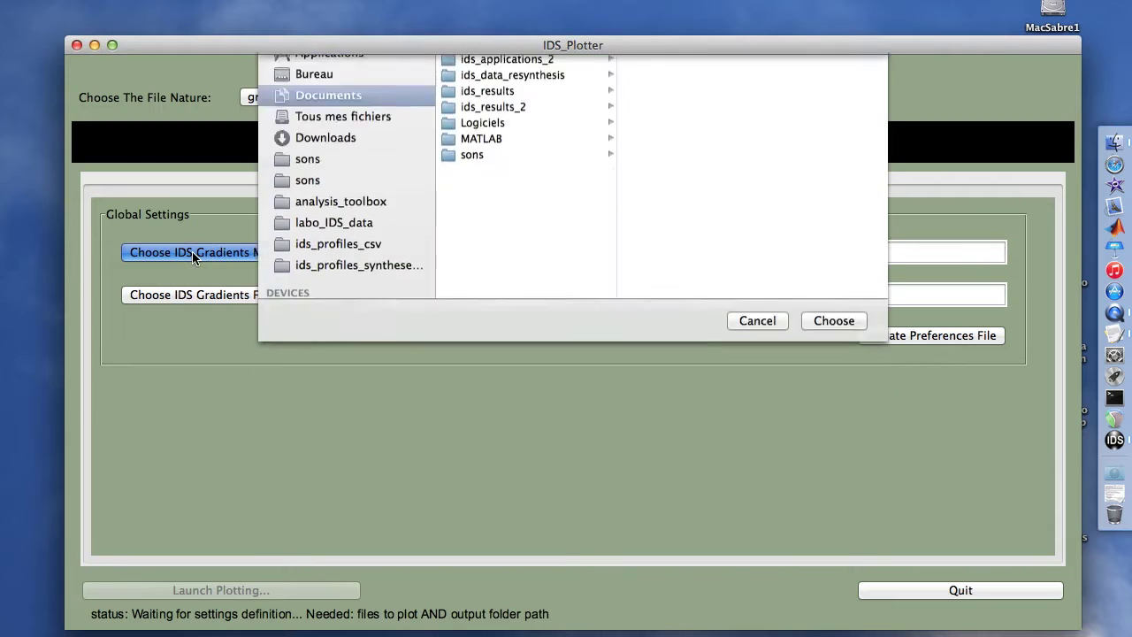
{"action": "key", "text": "Right"}
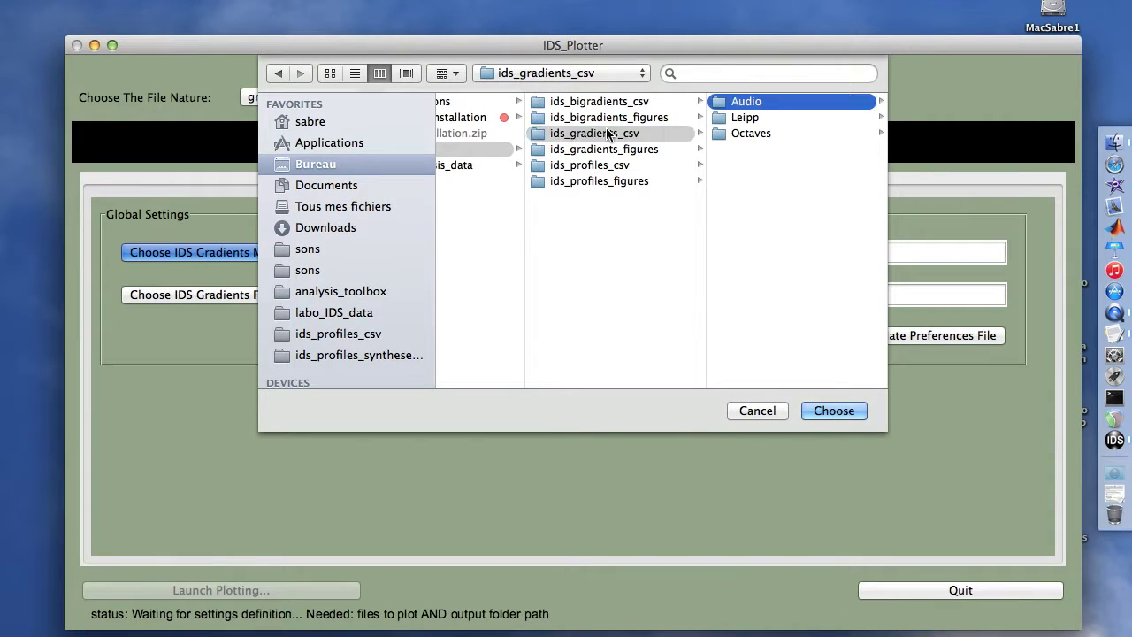
{"action": "key", "text": "Down"}
{"action": "key", "text": "Right"}
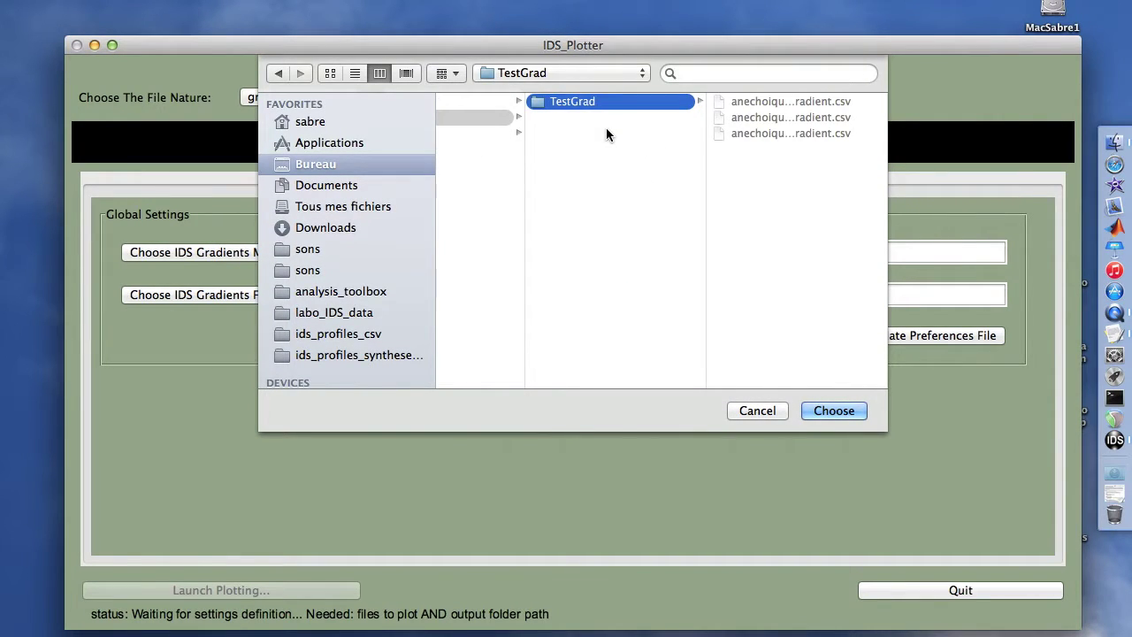
{"action": "key", "text": "Return"}
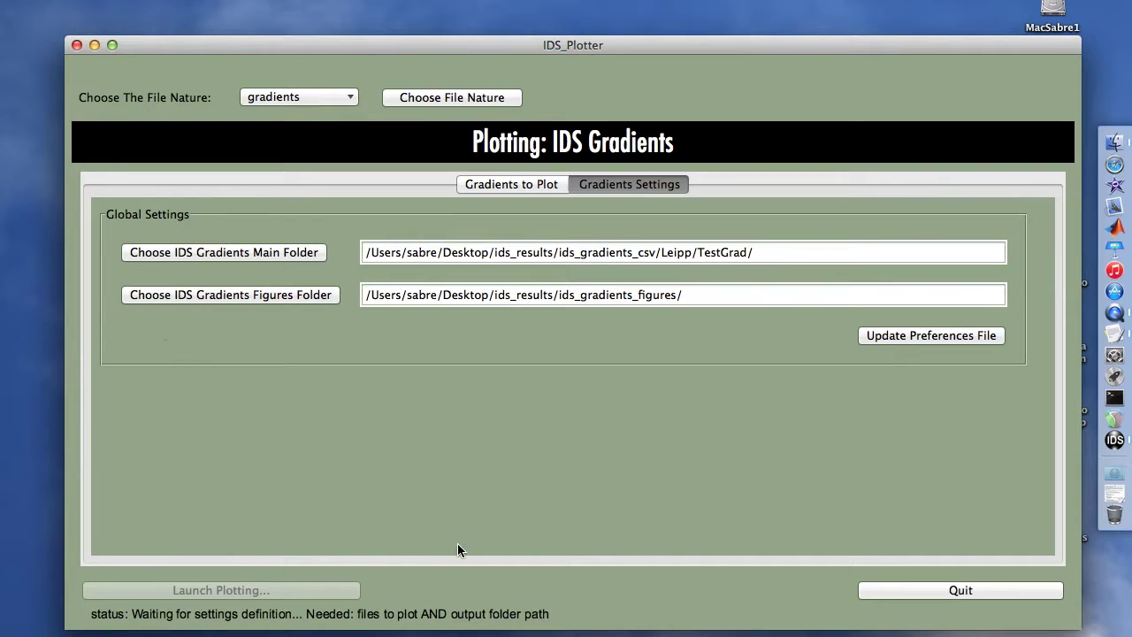
Create a TestGrad folder inside ids_gradients_figures/Leipp and set it as the IDS gradients figures folder
{"action": "left_click", "coordinate": [146, 295]}
{"action": "key", "text": "Right"}
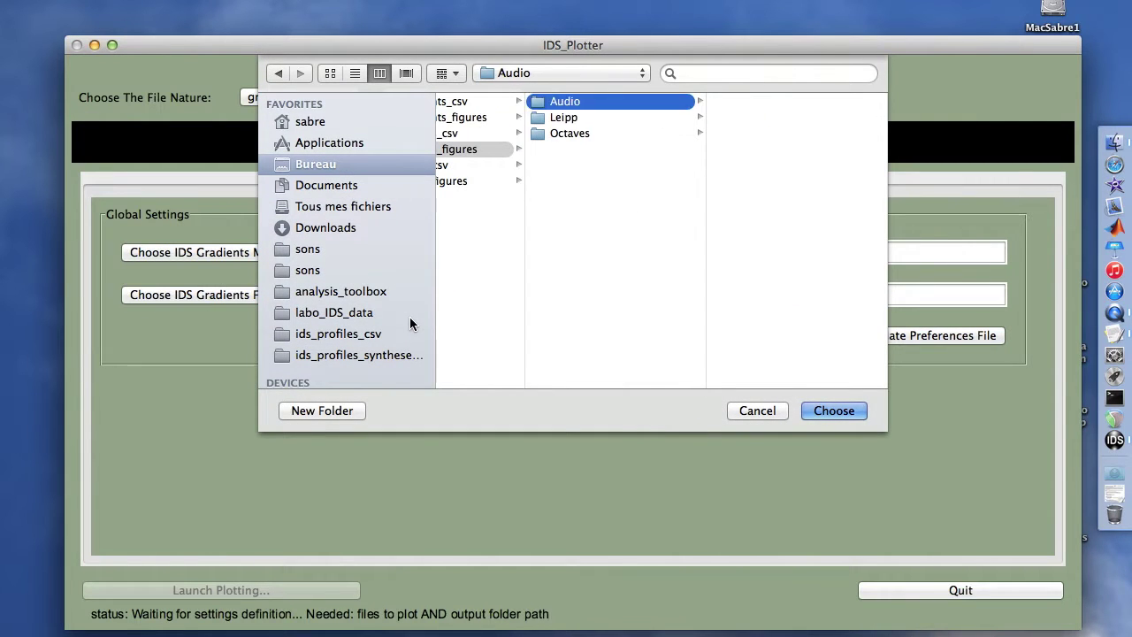
{"action": "key", "text": "Down"}
{"action": "left_click", "coordinate": [341, 410]}
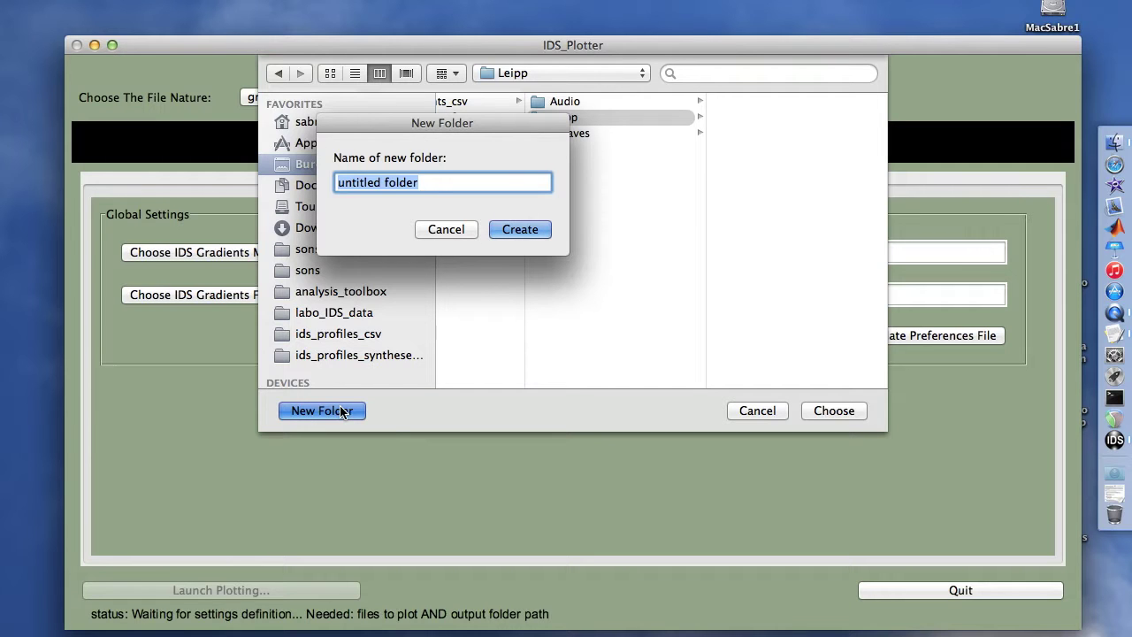
{"action": "type", "text": "TestGrad"}
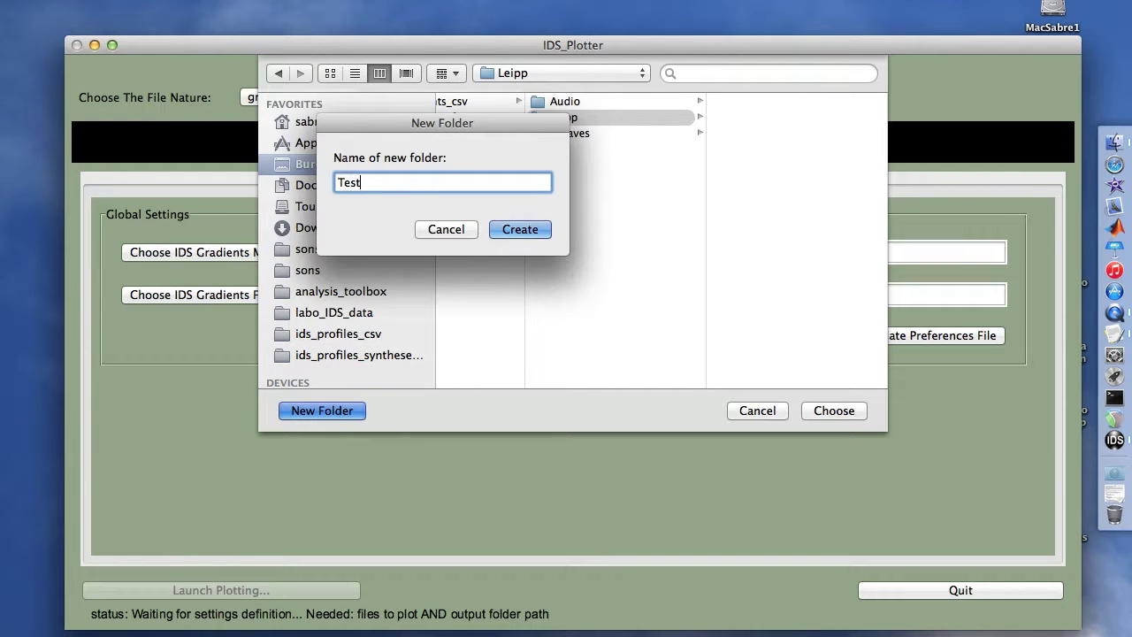
{"action": "key", "text": "Return"}
{"action": "key", "text": "Return"}
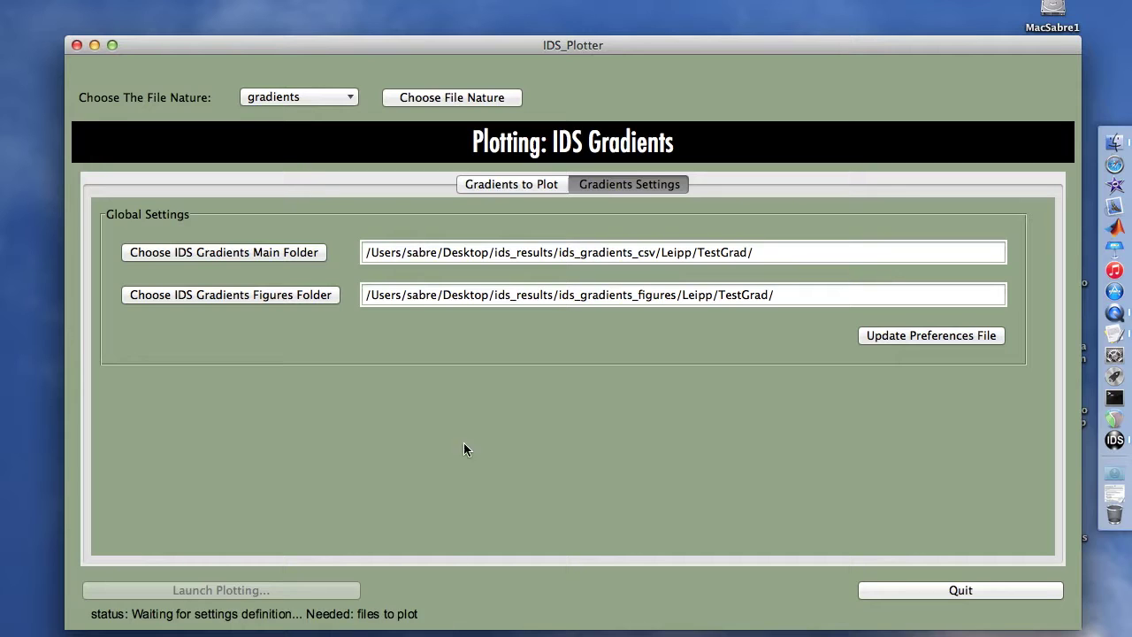
Add the three anechoique_vs_chant gradient CSV files from TestGrad to the gradients to plot, and launch the plotting
{"action": "left_click", "coordinate": [484, 185]}
{"action": "left_click", "coordinate": [159, 526]}
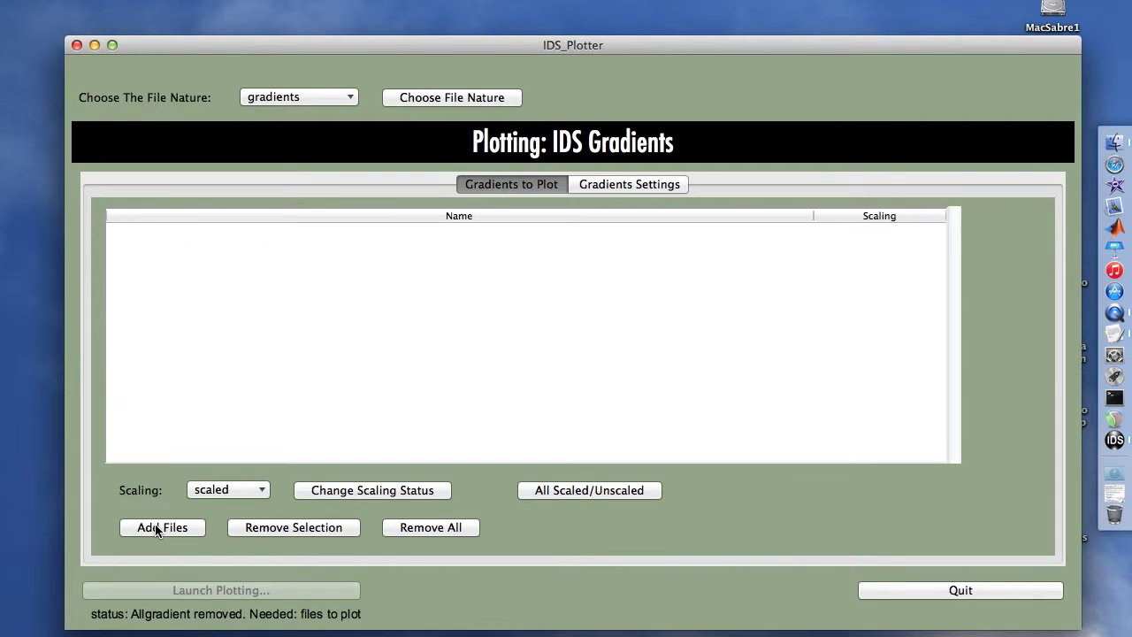
{"action": "left_click_drag", "start_coordinate": [752, 133], "coordinate": [761, 94]}
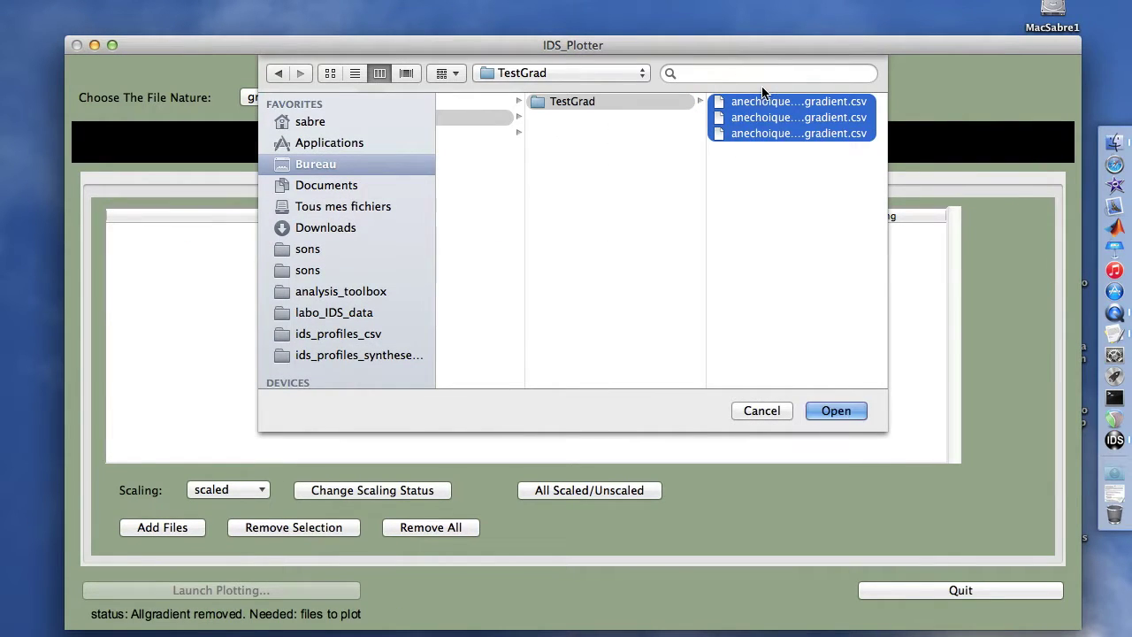
{"action": "key", "text": "Return"}
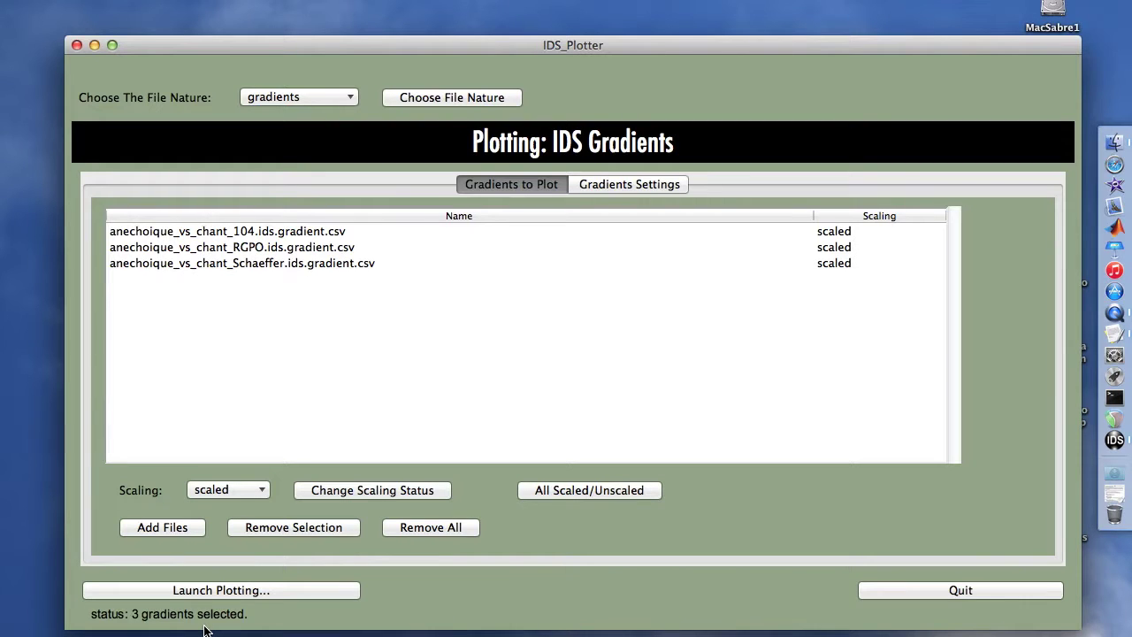
{"action": "left_click", "coordinate": [161, 589]}
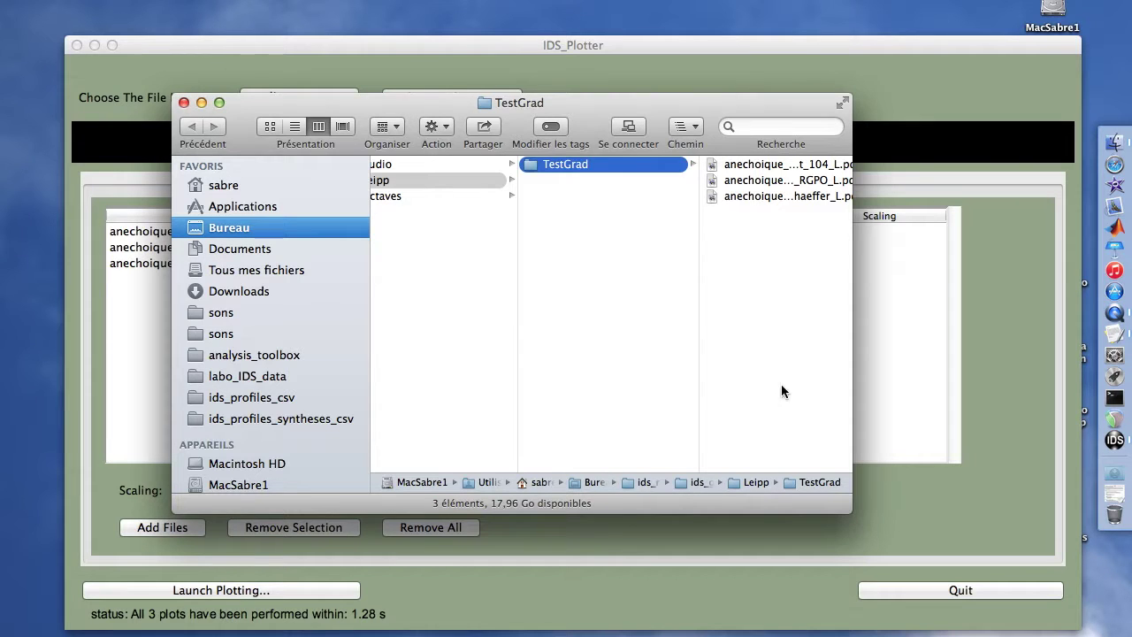
Enlarge the TestGrad figures folder window and widen its file column to fit the full PDF names
{"action": "left_click_drag", "start_coordinate": [848, 511], "coordinate": [997, 533]}
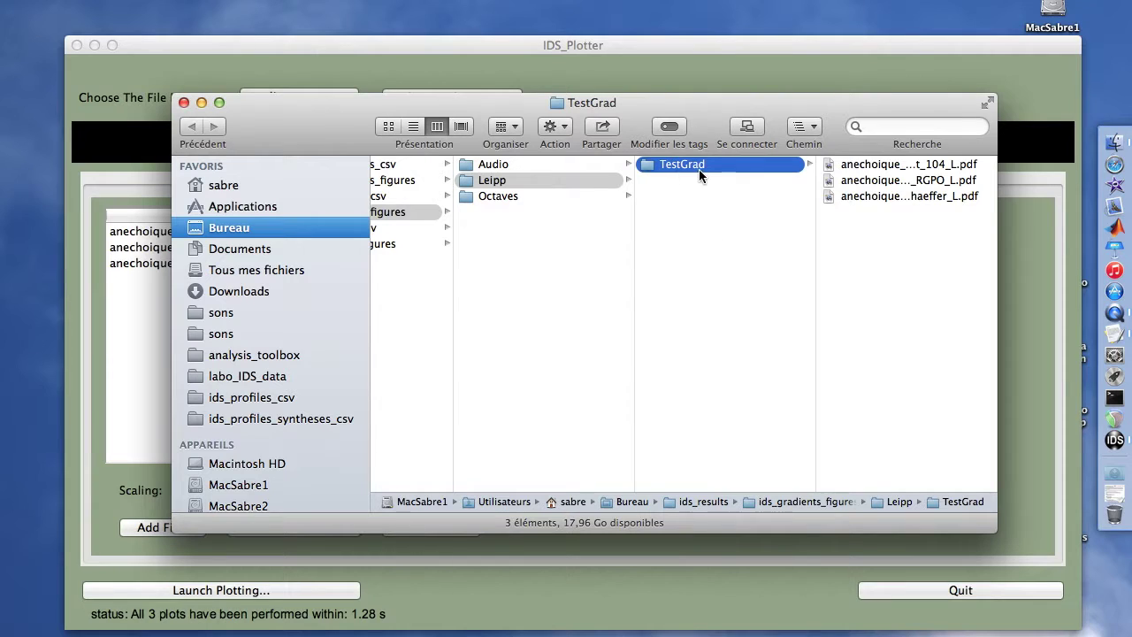
{"action": "key", "text": "Right"}
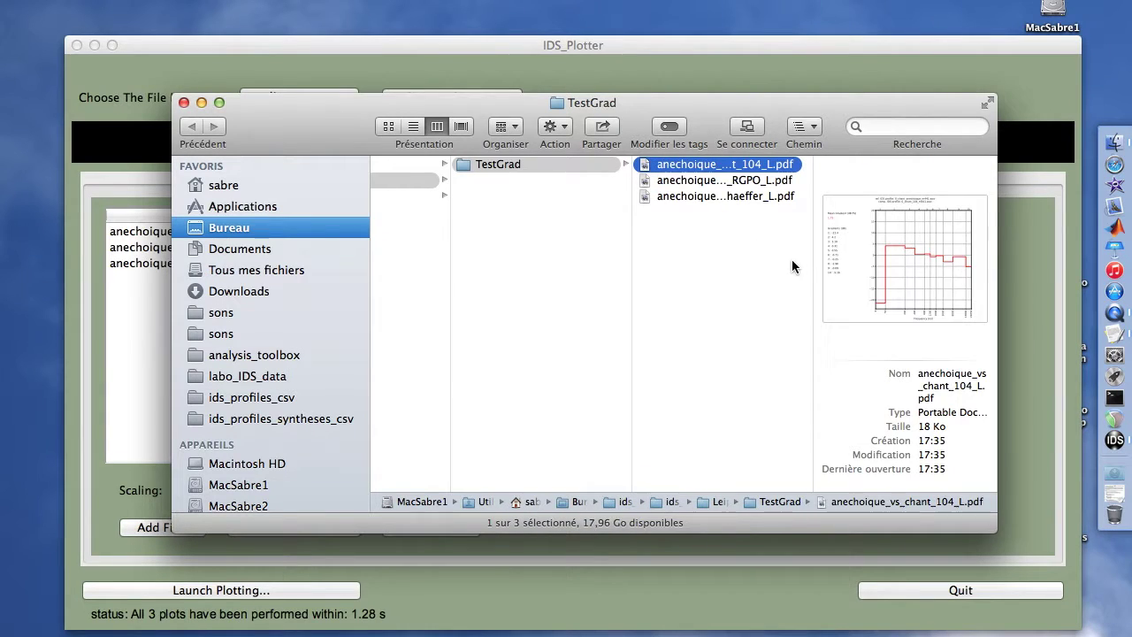
{"action": "left_click", "coordinate": [813, 253]}
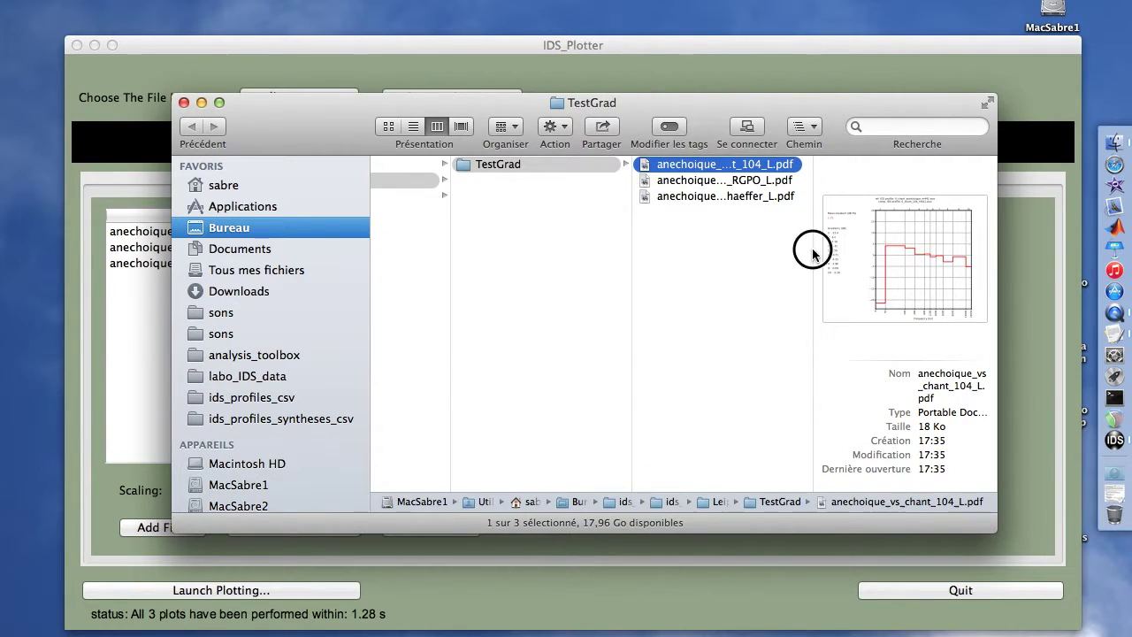
{"action": "double_click", "coordinate": [813, 251]}
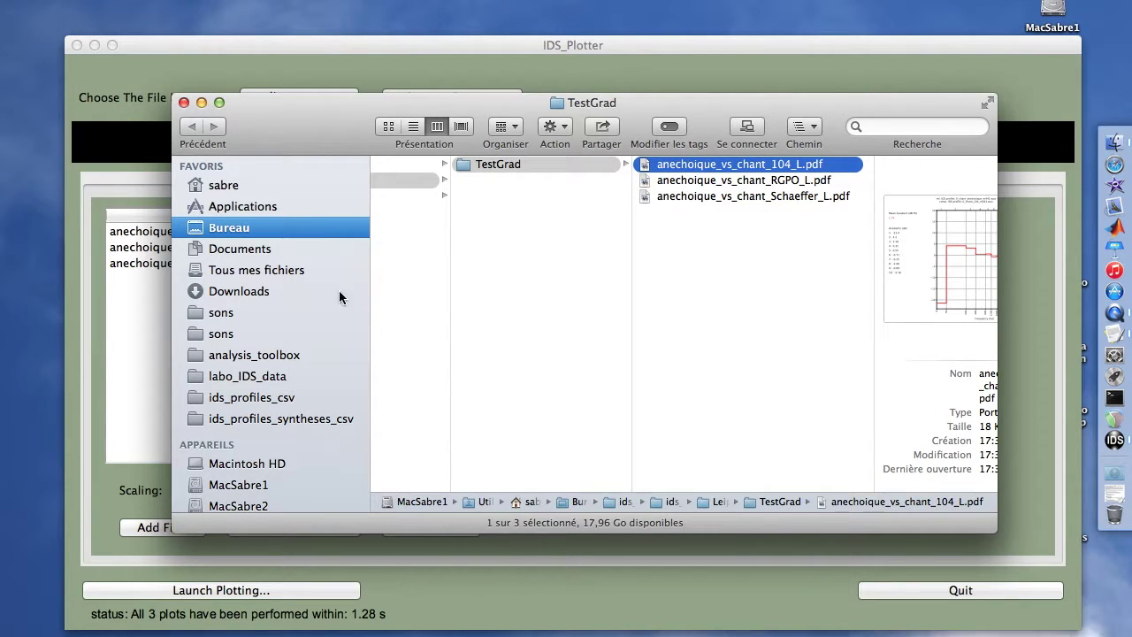
{"action": "left_click_drag", "start_coordinate": [286, 114], "coordinate": [250, 145]}
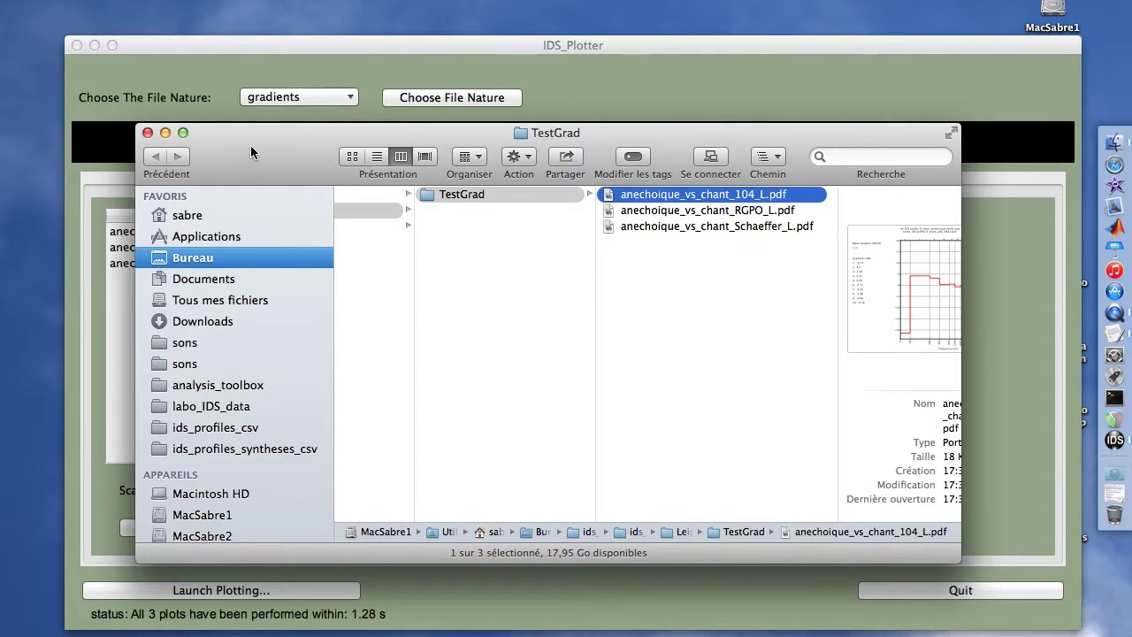
Examine the three plotted gradient PDFs in the TestGrad folder one after another, then close the preview
{"action": "key", "text": "space"}
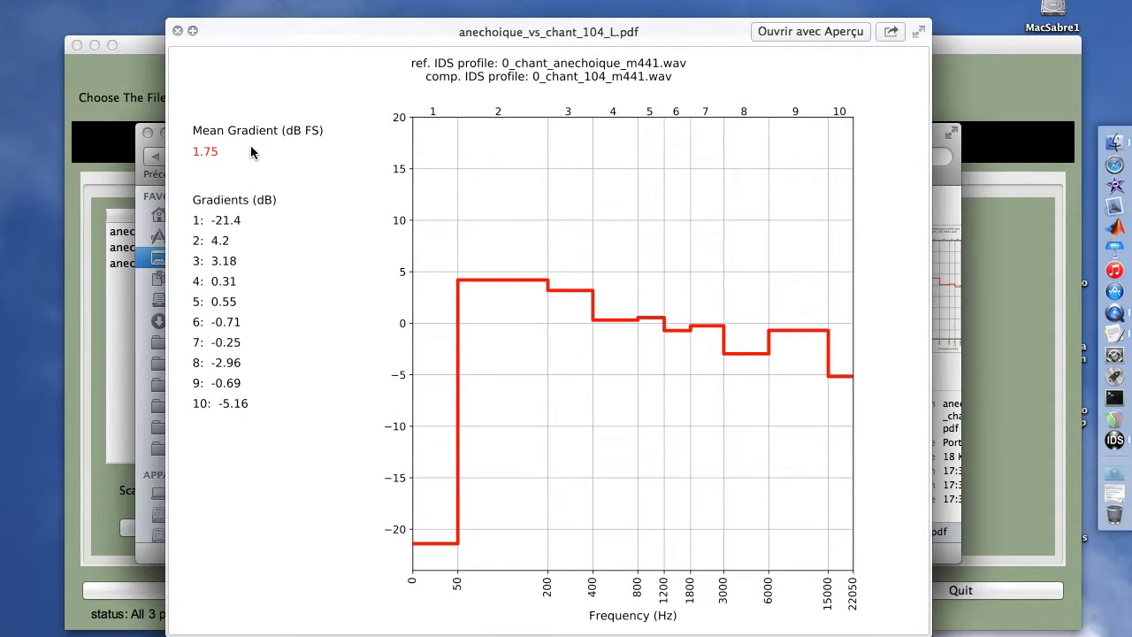
{"action": "key", "text": "Down"}
{"action": "key", "text": "Down"}
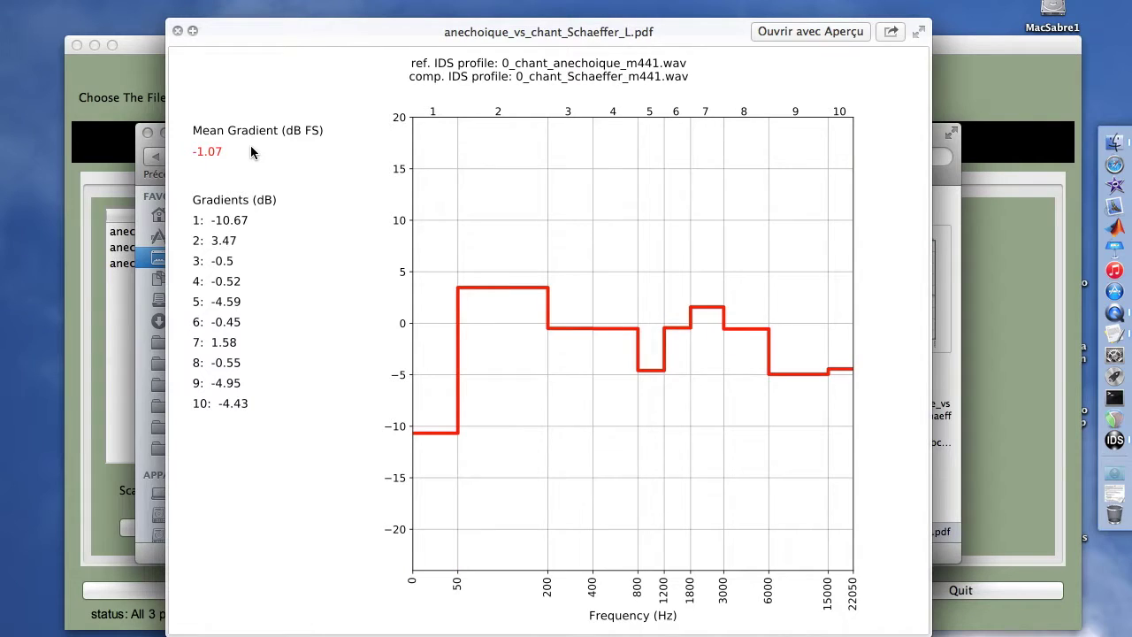
{"action": "key", "text": "Up"}
{"action": "key", "text": "Up"}
{"action": "key", "text": "Down"}
{"action": "key", "text": "Down"}
{"action": "key", "text": "Up"}
{"action": "key", "text": "Up"}
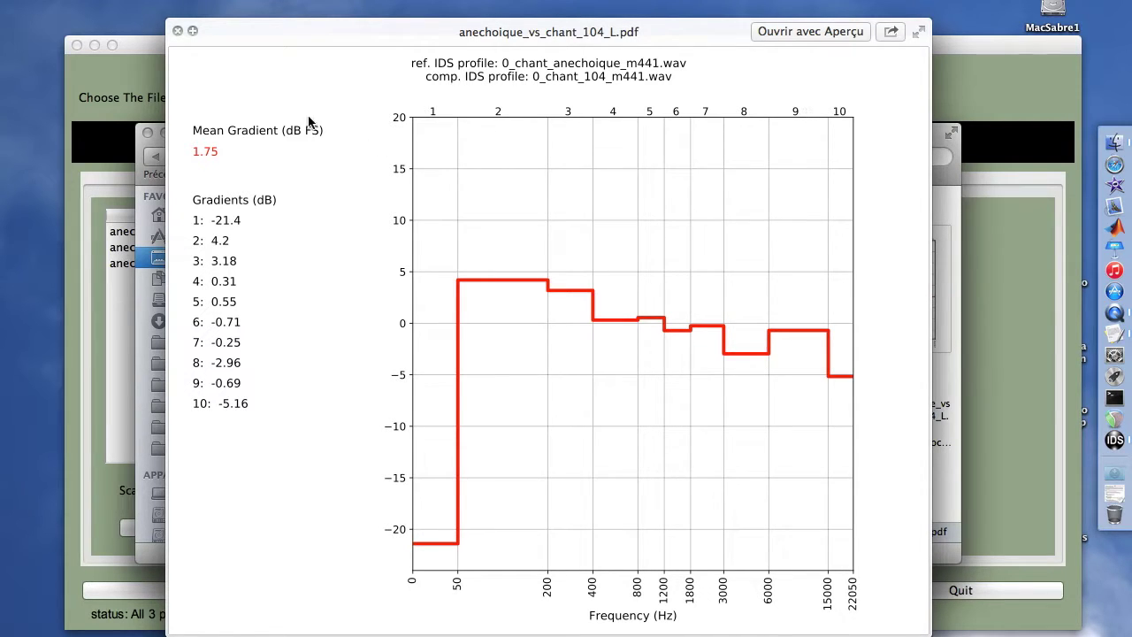
{"action": "left_click", "coordinate": [177, 31]}
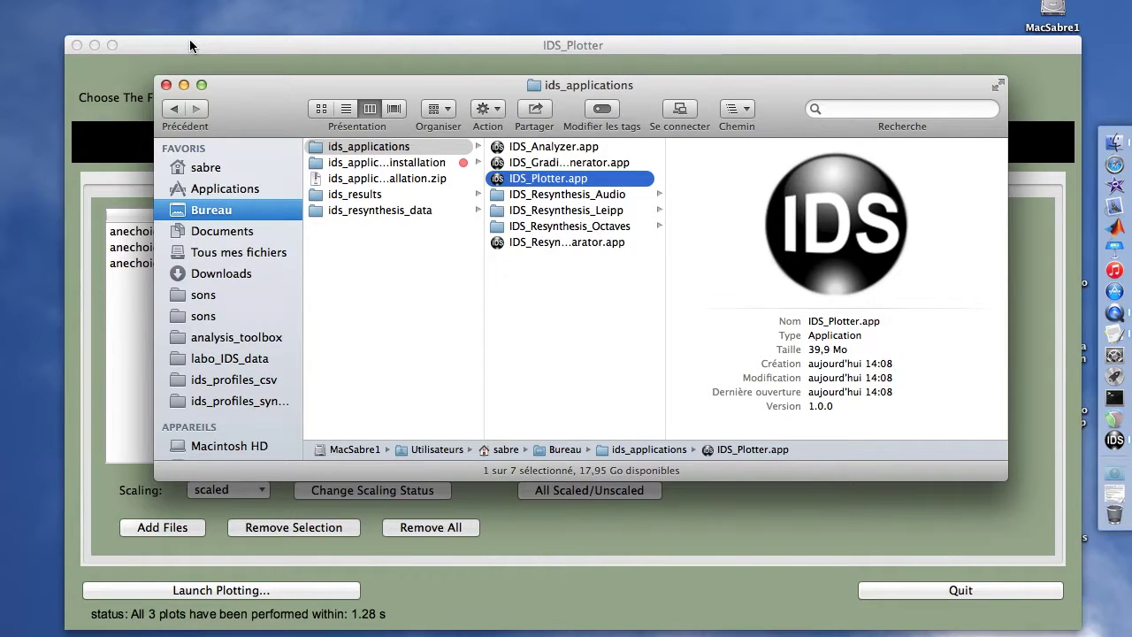
Return to the IDS_Plotter window and switch the file nature to bi-gradients
{"action": "left_click", "coordinate": [190, 41]}
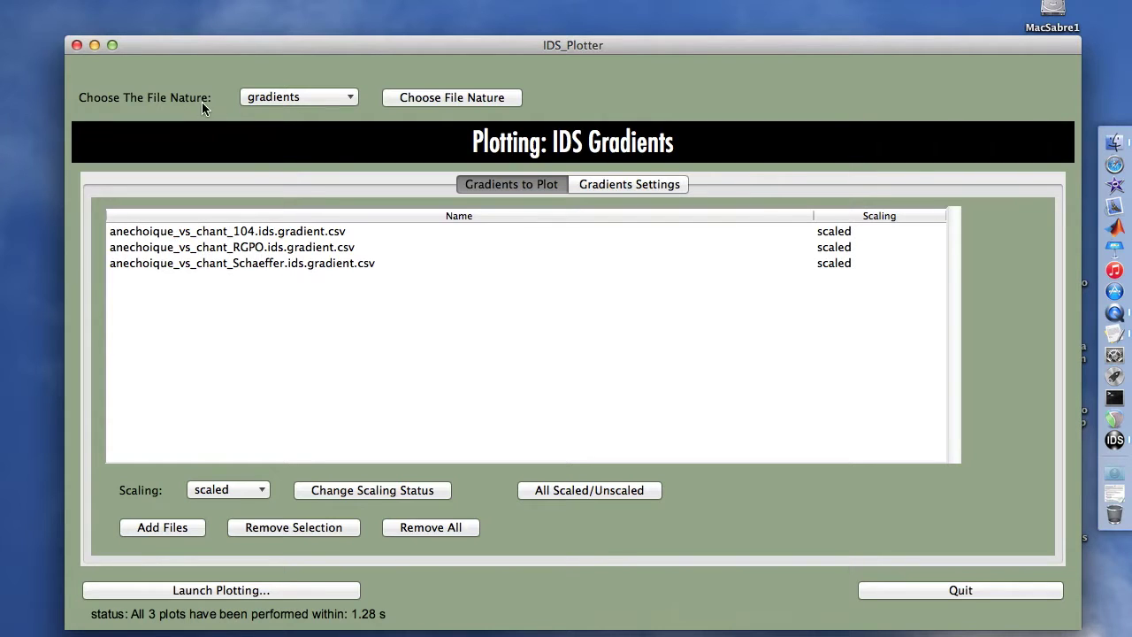
{"action": "left_click", "coordinate": [253, 100]}
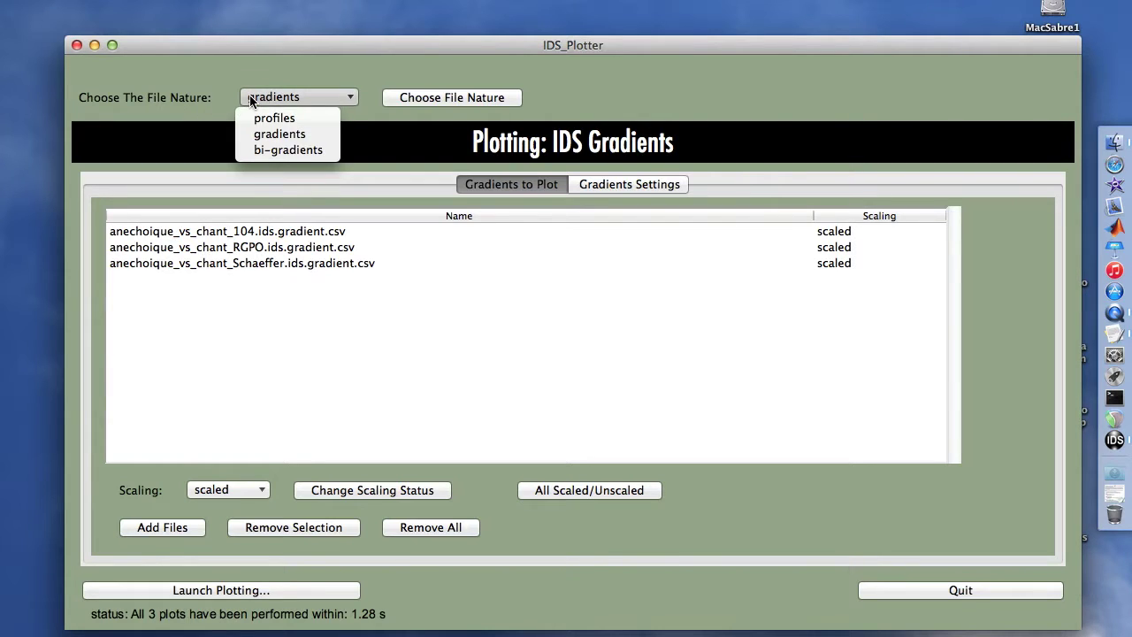
{"action": "left_click", "coordinate": [262, 152]}
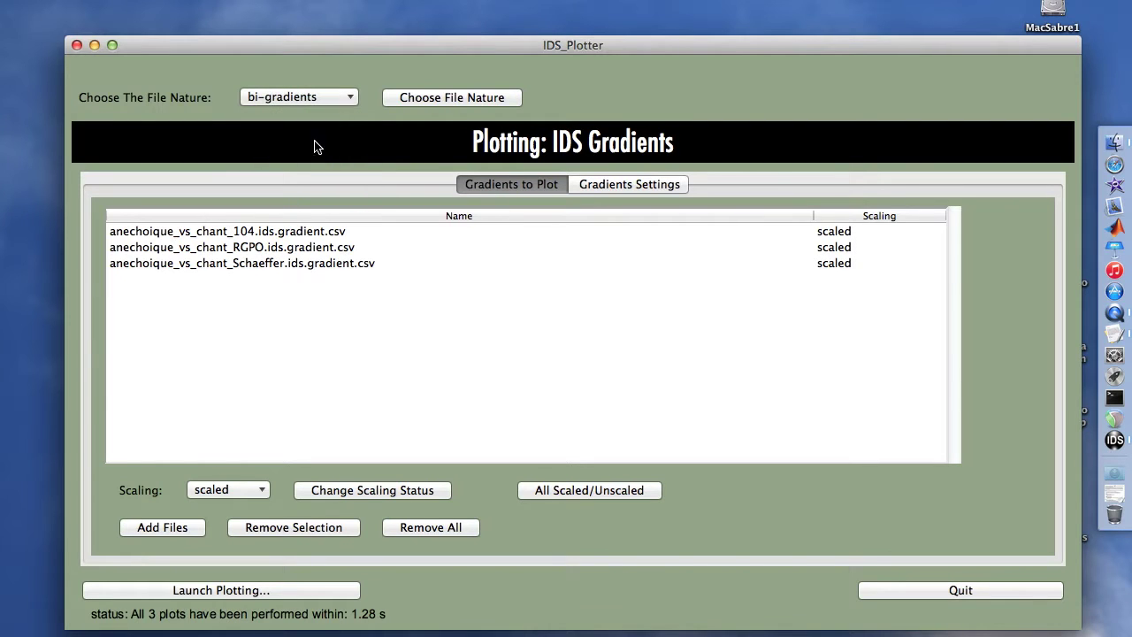
{"action": "left_click", "coordinate": [409, 100]}
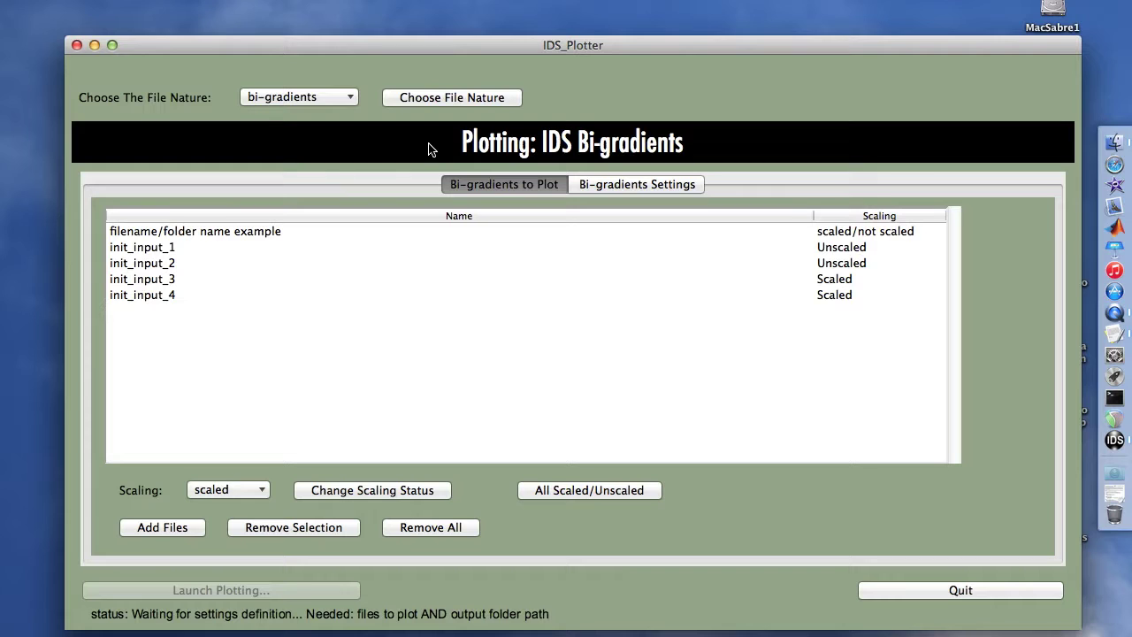
Set the IDS bi-gradients main folder to ids_results/ids_bigradients_csv/Leipp/TestBigrad in the bi-gradients settings
{"action": "left_click", "coordinate": [591, 183]}
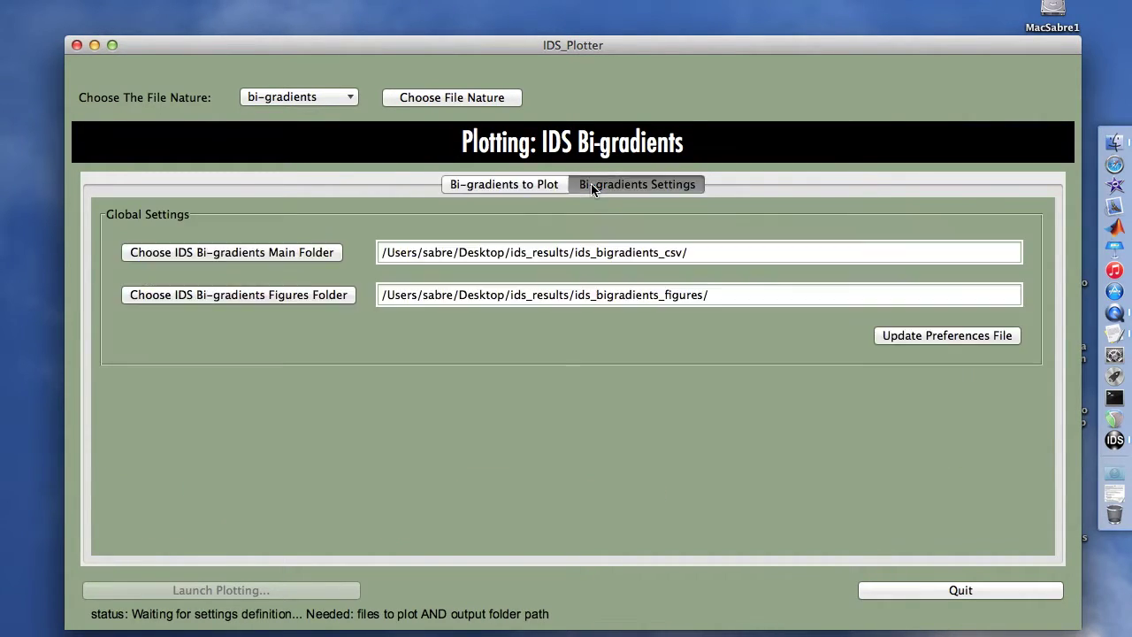
{"action": "left_click", "coordinate": [203, 254]}
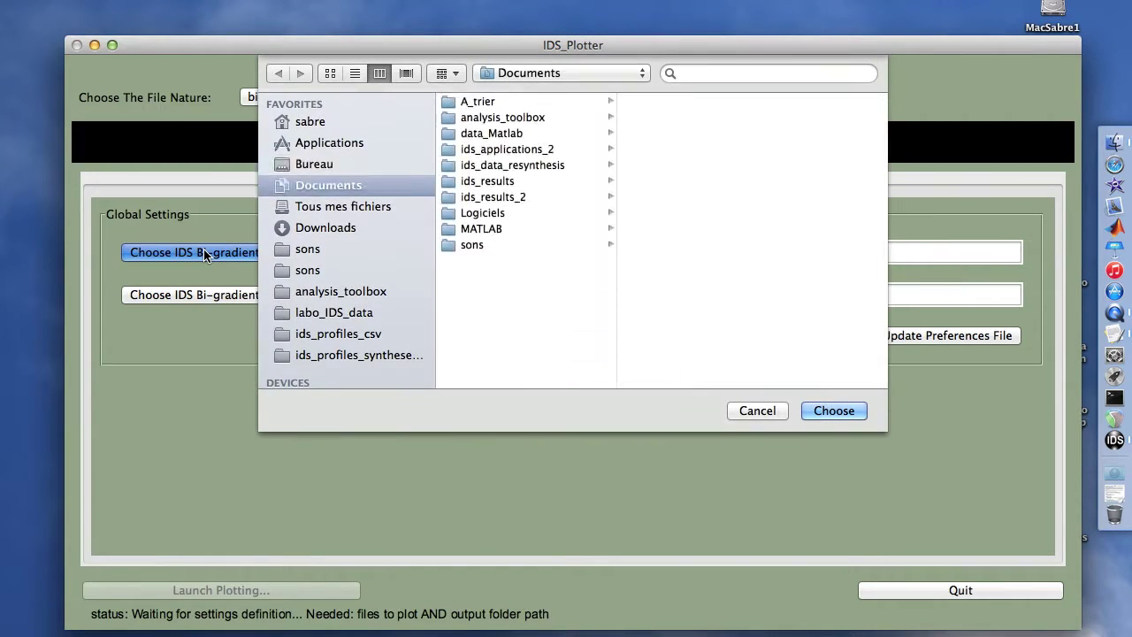
{"action": "key", "text": "Right"}
{"action": "key", "text": "Down"}
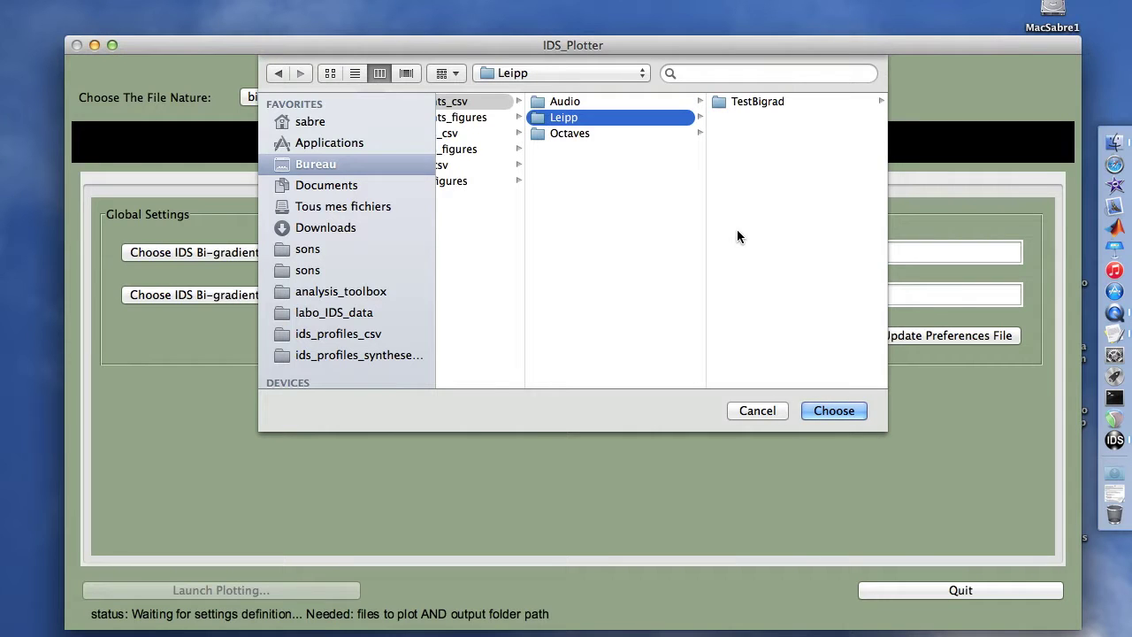
{"action": "key", "text": "Right"}
{"action": "key", "text": "Return"}
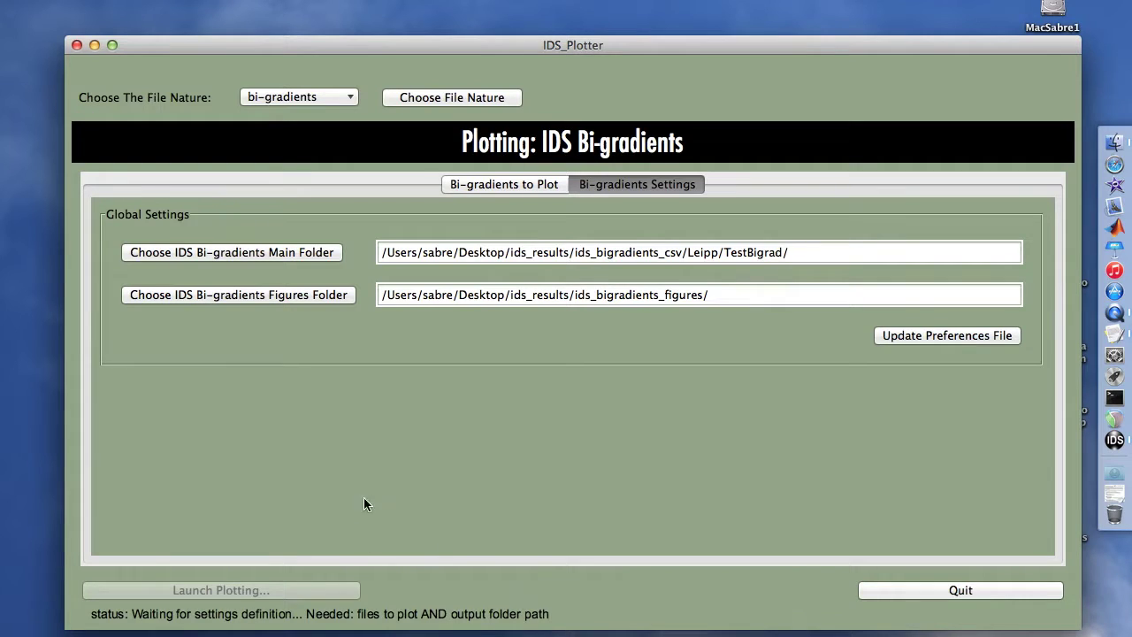
Set the bi-gradients figures folder to a new TestBigrad folder inside ids_bigradients_figures/Leipp and update the preferences file
{"action": "left_click", "coordinate": [134, 299]}
{"action": "left_click", "coordinate": [743, 118]}
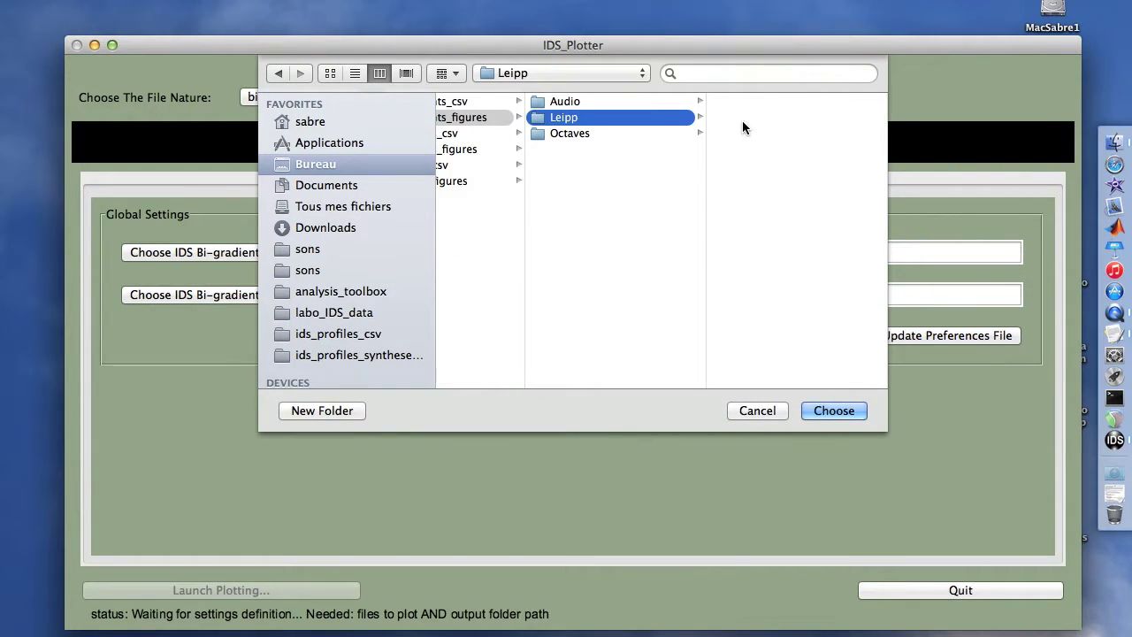
{"action": "left_click", "coordinate": [337, 410]}
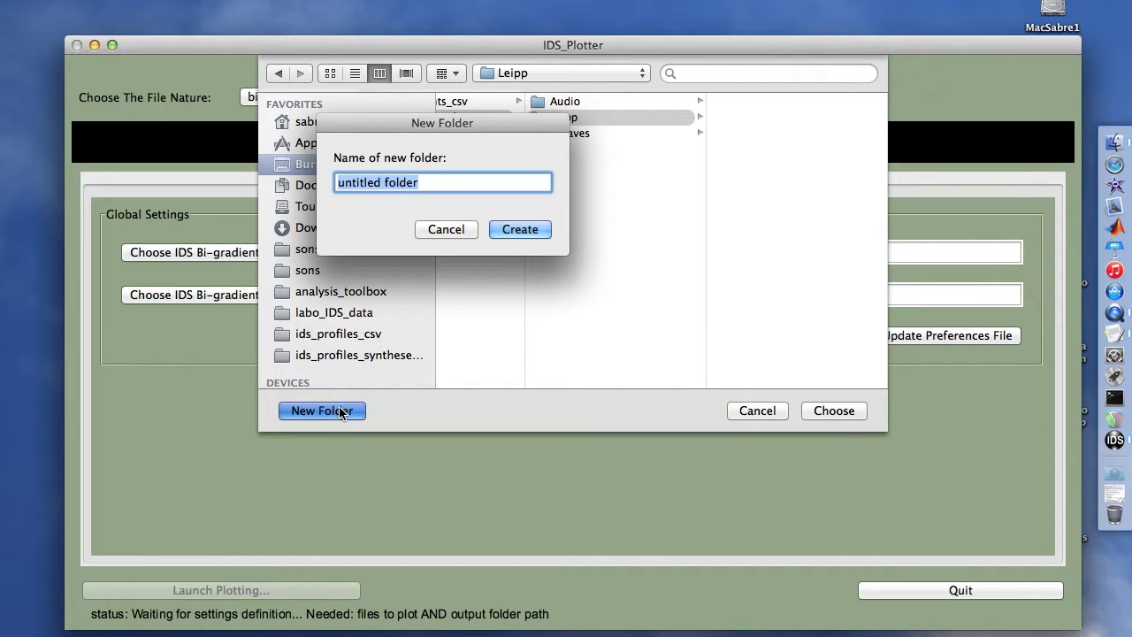
{"action": "type", "text": "TestBigrad"}
{"action": "key", "text": "Return"}
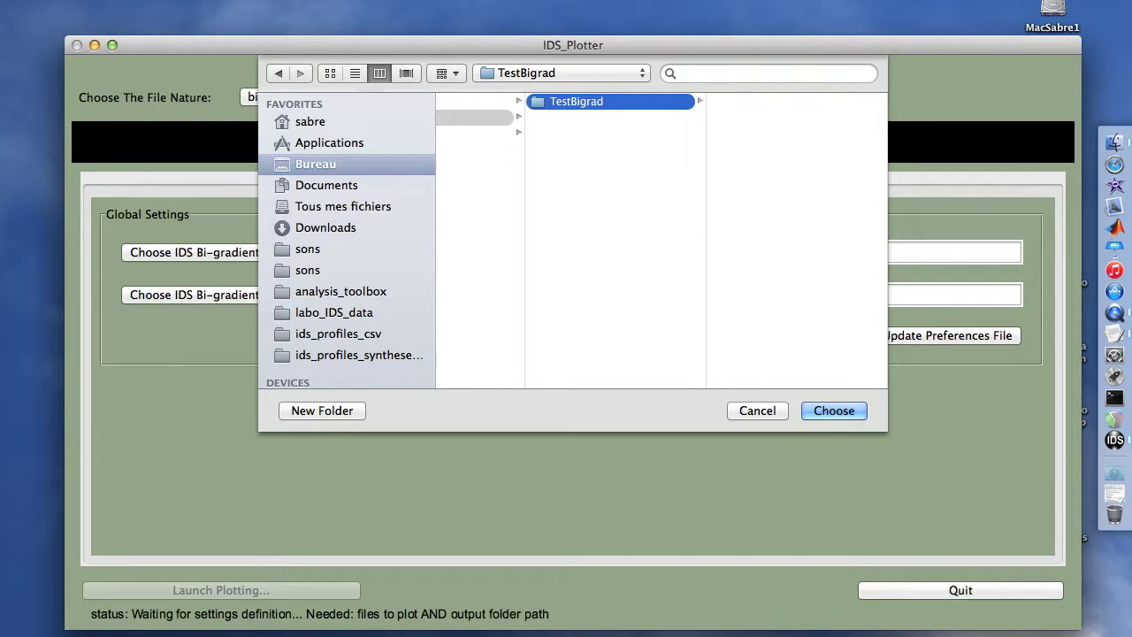
{"action": "left_click", "coordinate": [823, 408]}
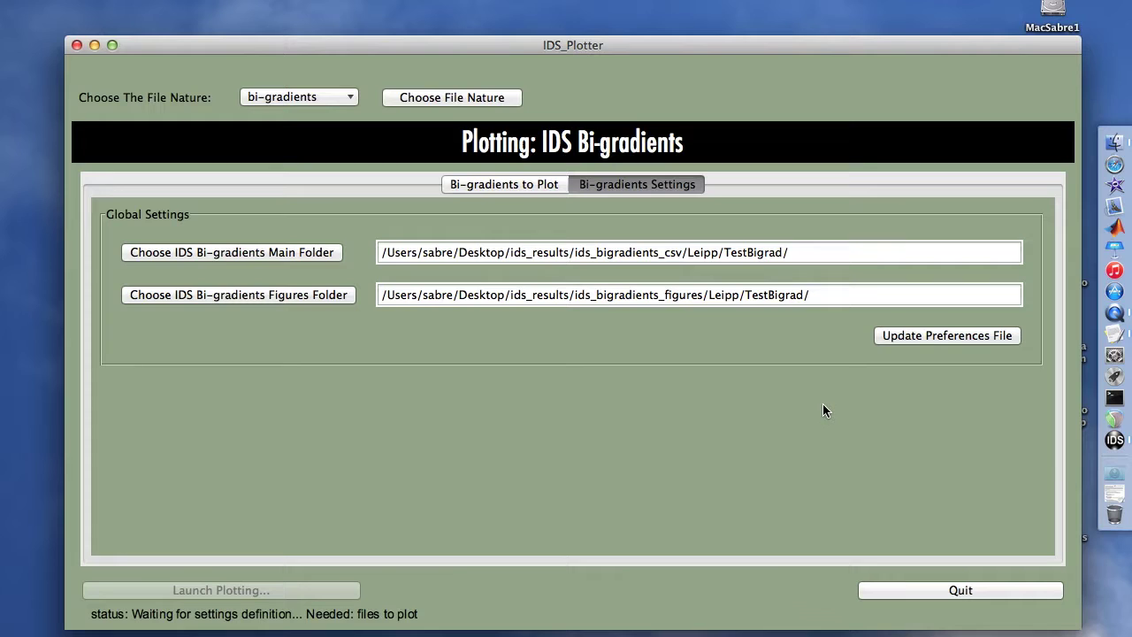
{"action": "left_click", "coordinate": [898, 338]}
Add both bi-gradient CSV files from the TestBigrad folder to the bi-gradients to plot and launch the plotting
{"action": "left_click", "coordinate": [466, 186]}
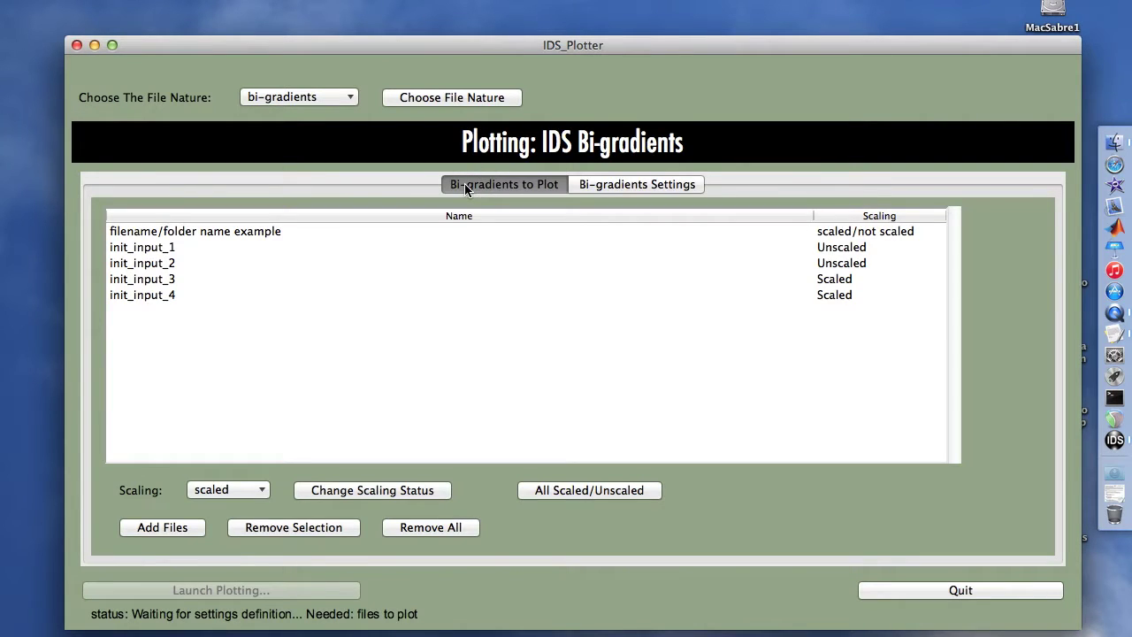
{"action": "left_click", "coordinate": [162, 527]}
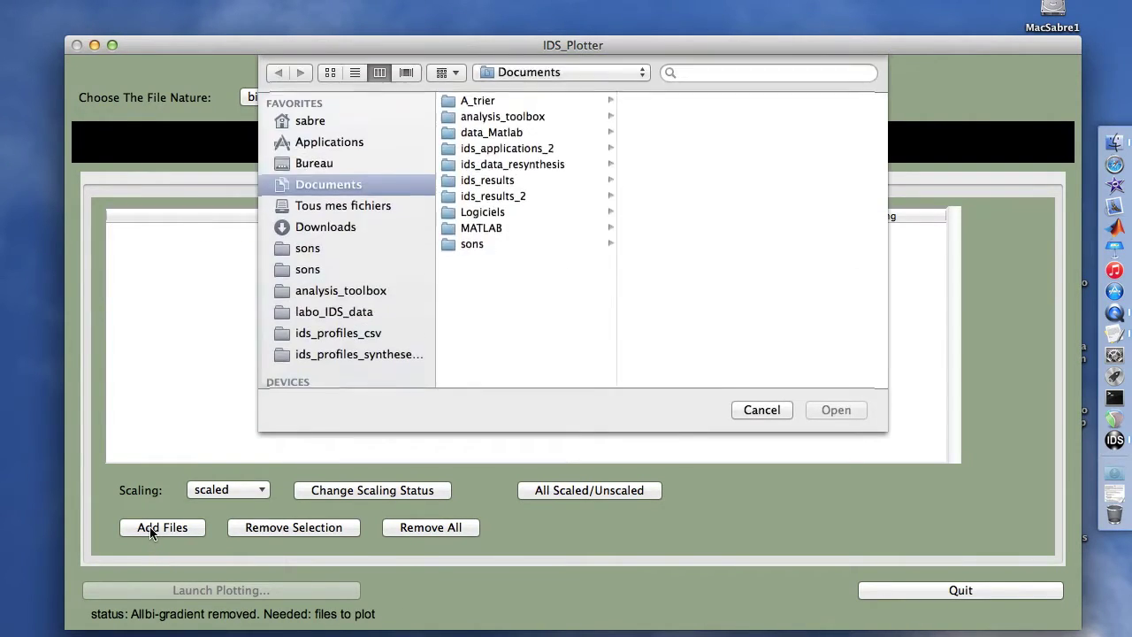
{"action": "left_click", "coordinate": [803, 171]}
{"action": "key", "text": "super+a"}
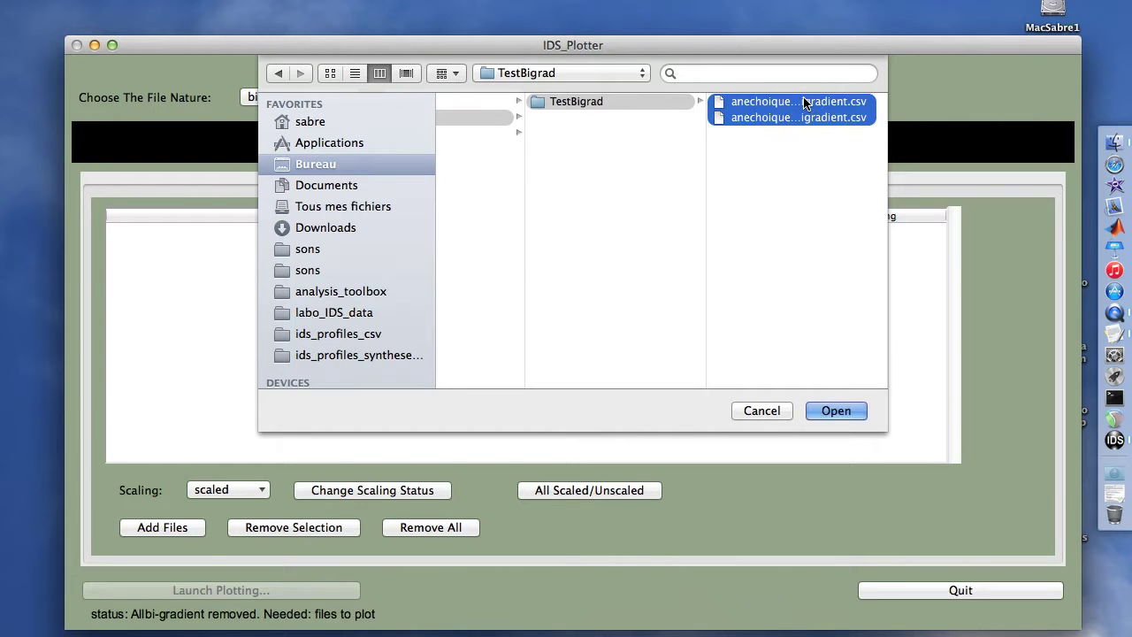
{"action": "key", "text": "Return"}
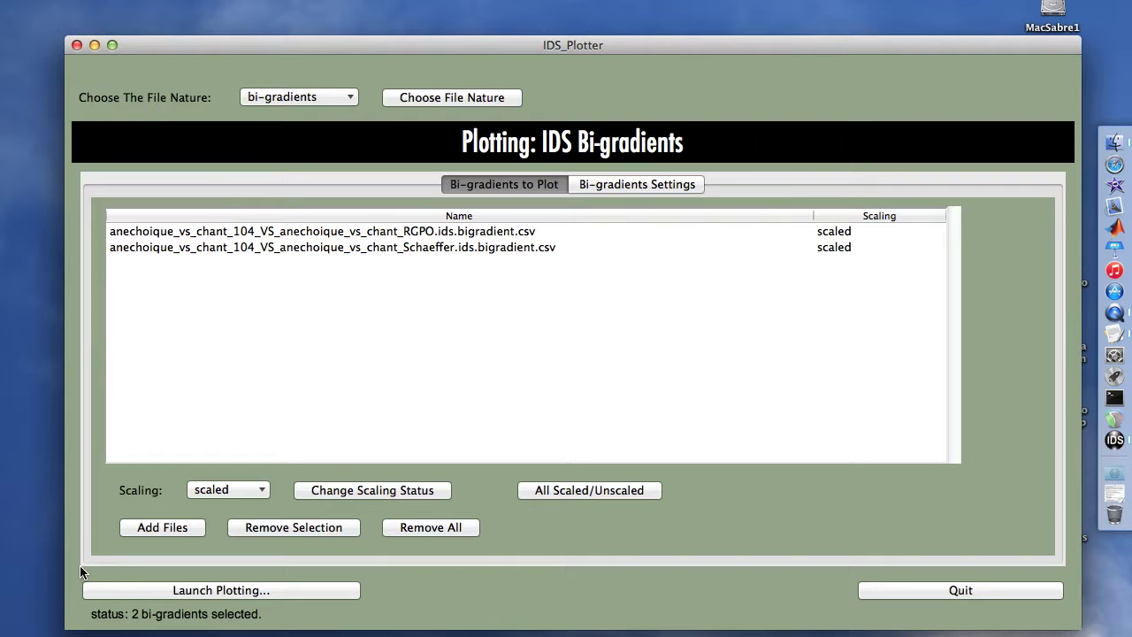
{"action": "left_click", "coordinate": [131, 590]}
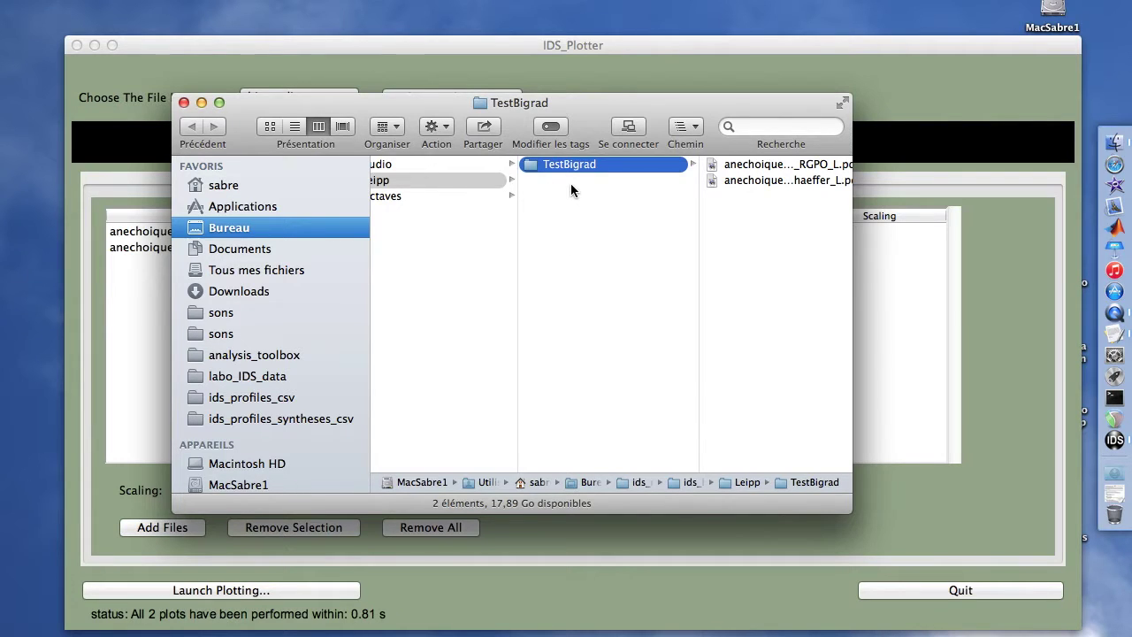
Compare the RGPO and Schaeffer bi-gradient PDFs in the TestBigrad figures folder, then close the folder and return to IDS_Plotter
{"action": "key", "text": "Right"}
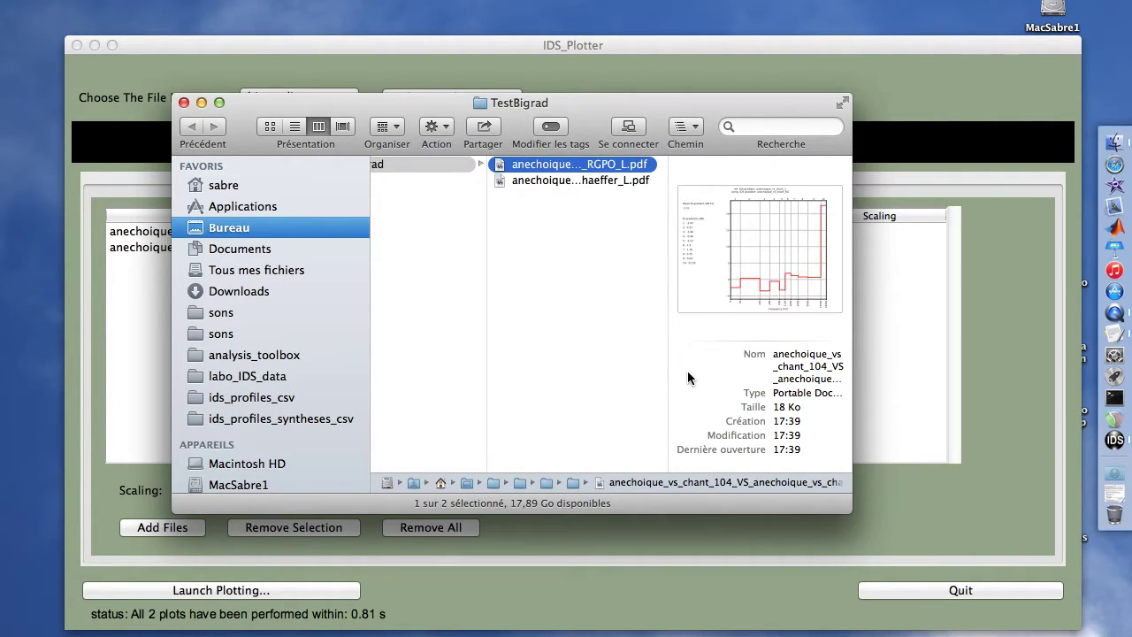
{"action": "double_click", "coordinate": [668, 354]}
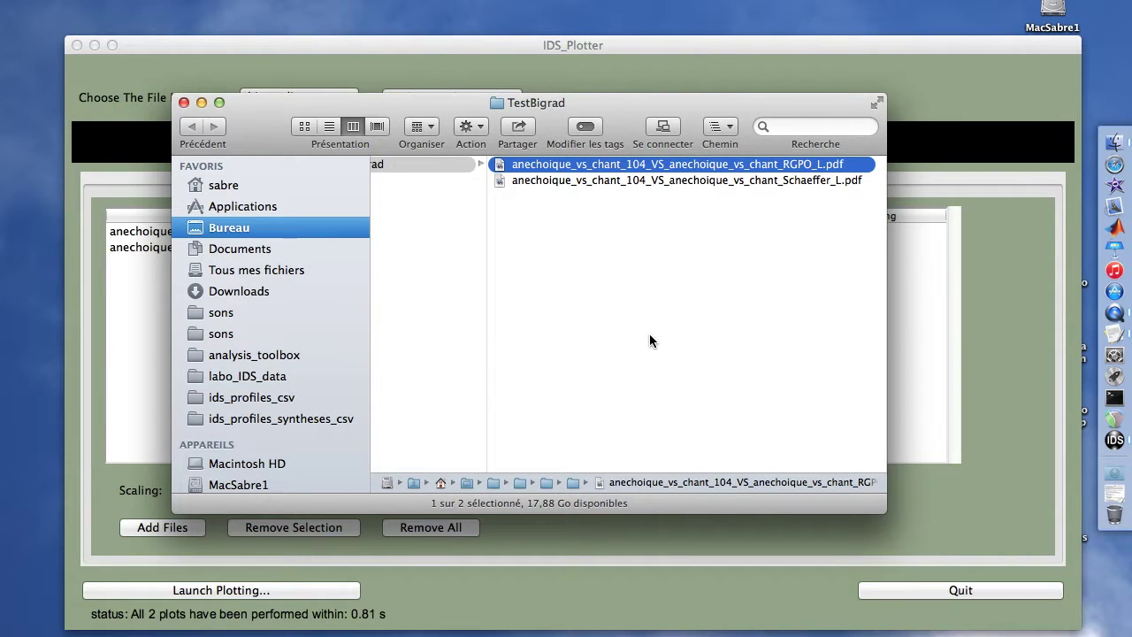
{"action": "key", "text": "space"}
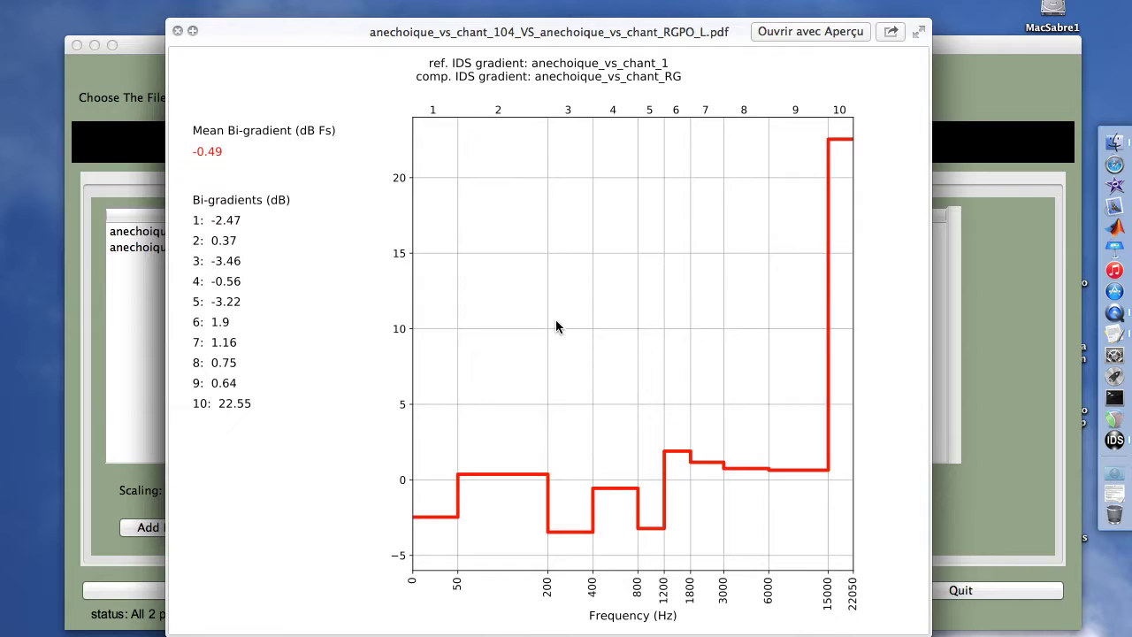
{"action": "key", "text": "Down"}
{"action": "key", "text": "Up"}
{"action": "key", "text": "Down"}
{"action": "key", "text": "Up"}
{"action": "key", "text": "Down"}
{"action": "key", "text": "Up"}
{"action": "left_click", "coordinate": [177, 31]}
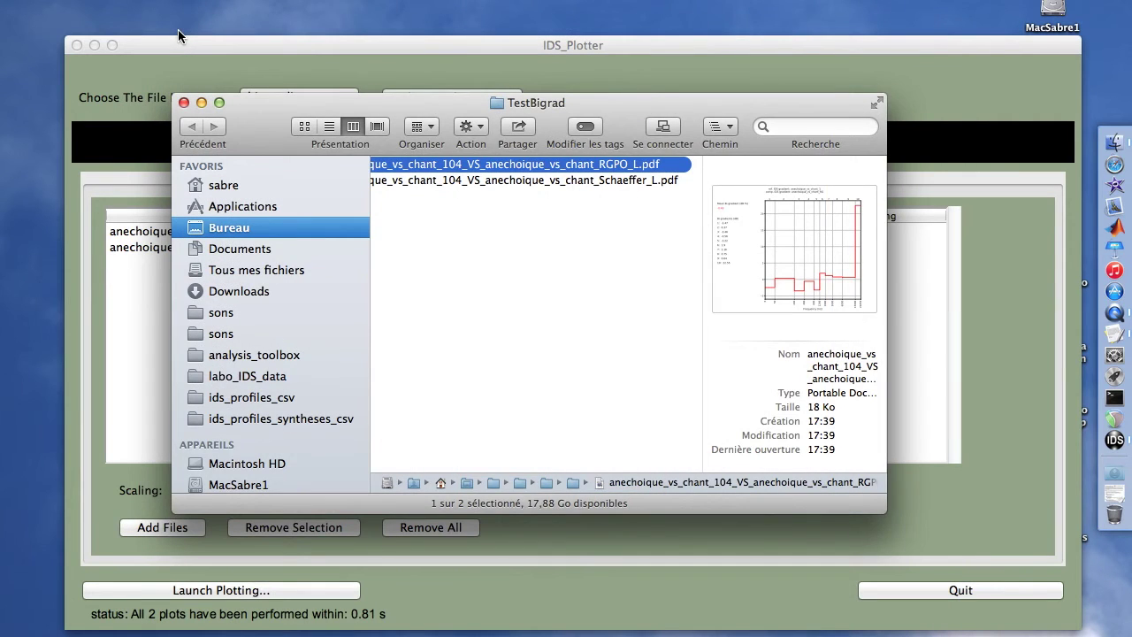
{"action": "key", "text": "super+w"}
{"action": "left_click", "coordinate": [215, 47]}
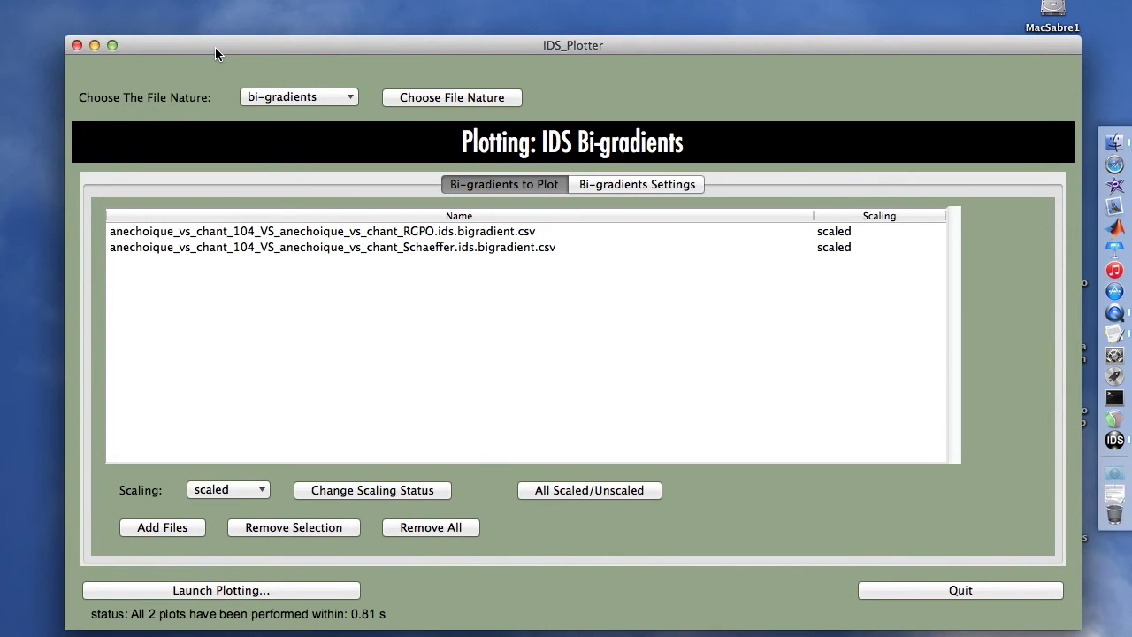